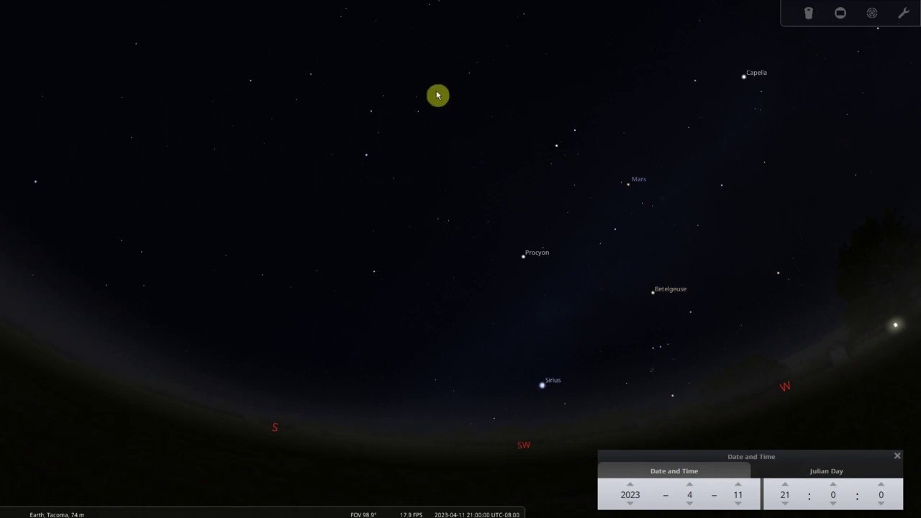
left_click(629, 189)
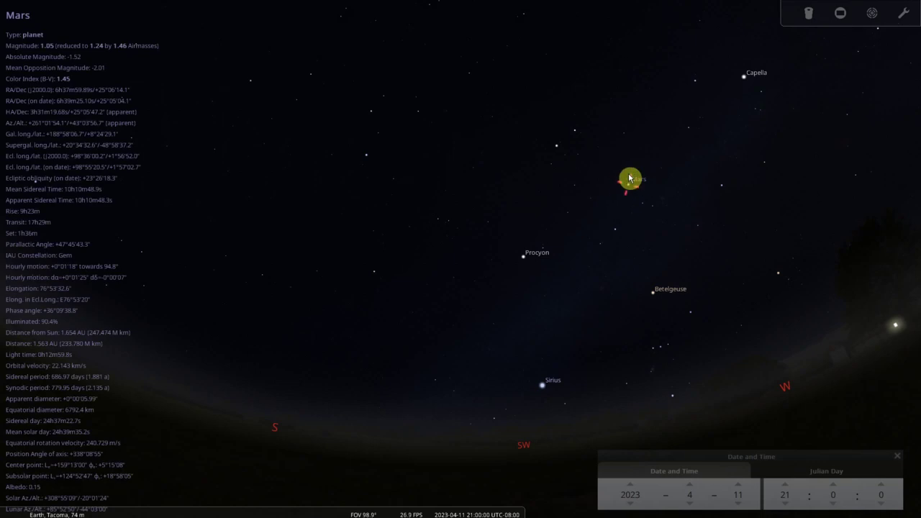
left_click_drag(628, 189, 626, 192)
key("space")
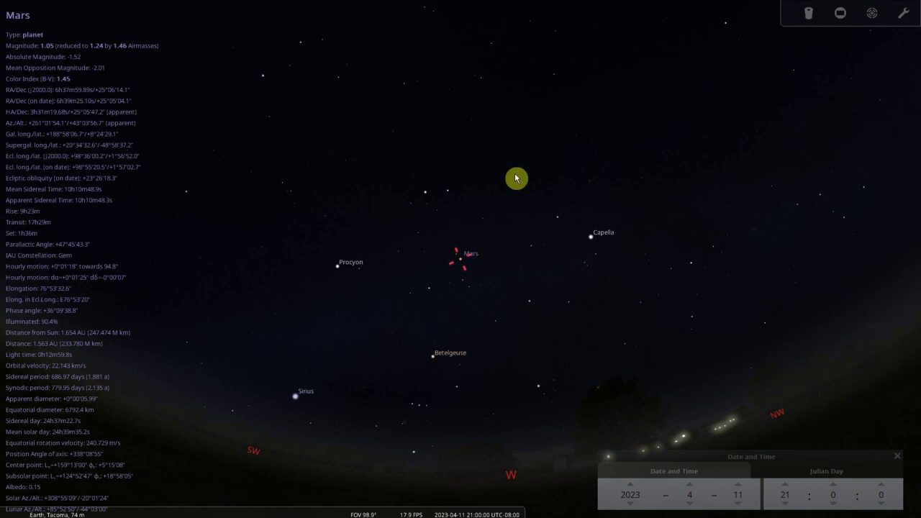
scroll(479, 277, "up", 5)
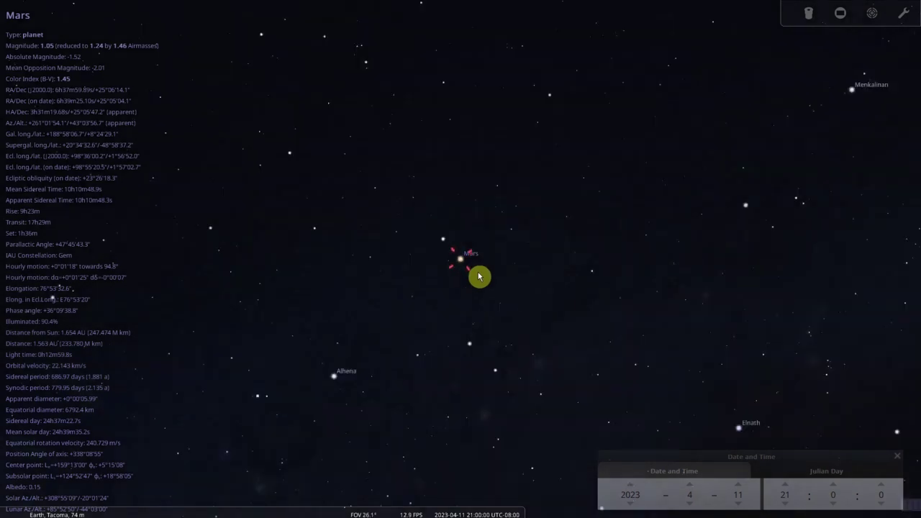
scroll(479, 277, "up", 15)
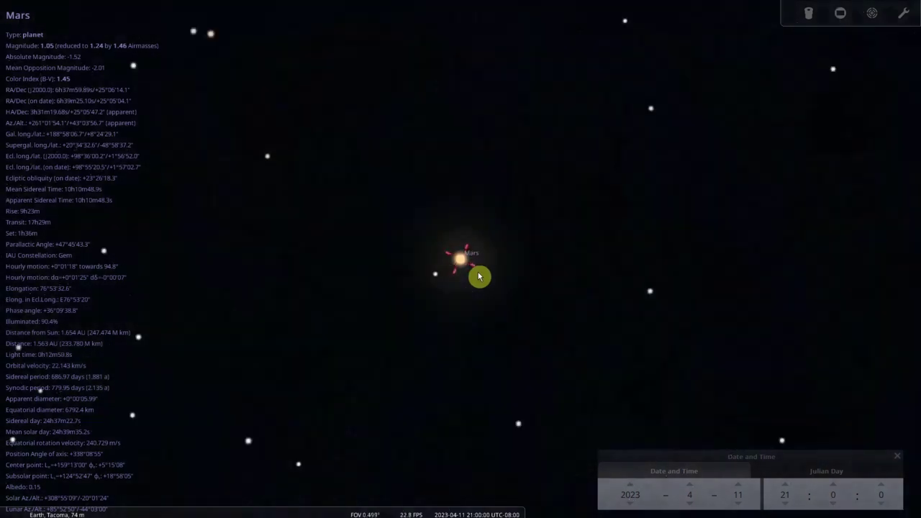
scroll(478, 272, "up", 5)
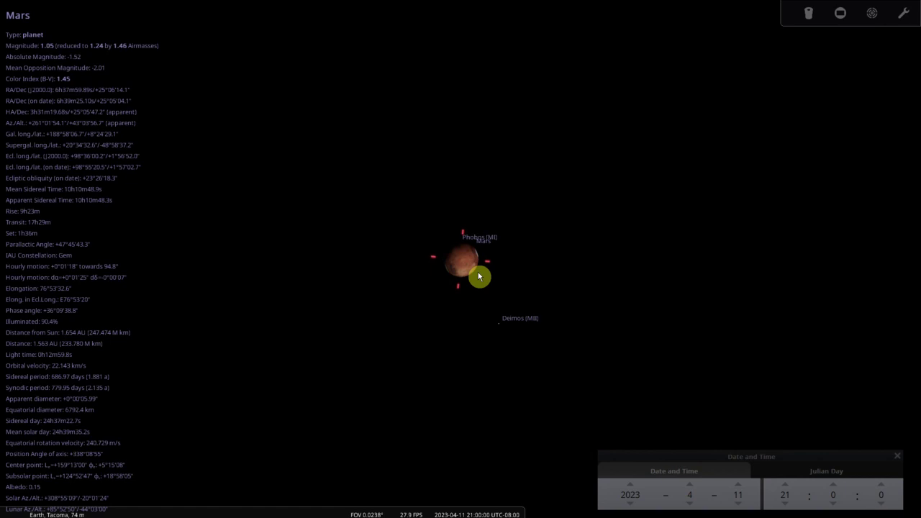
scroll(503, 288, "down", 3)
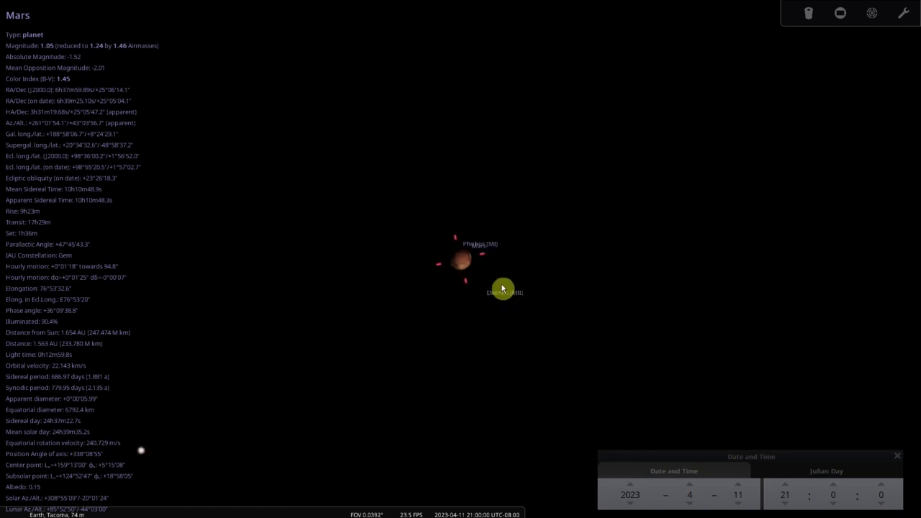
scroll(502, 289, "down", 8)
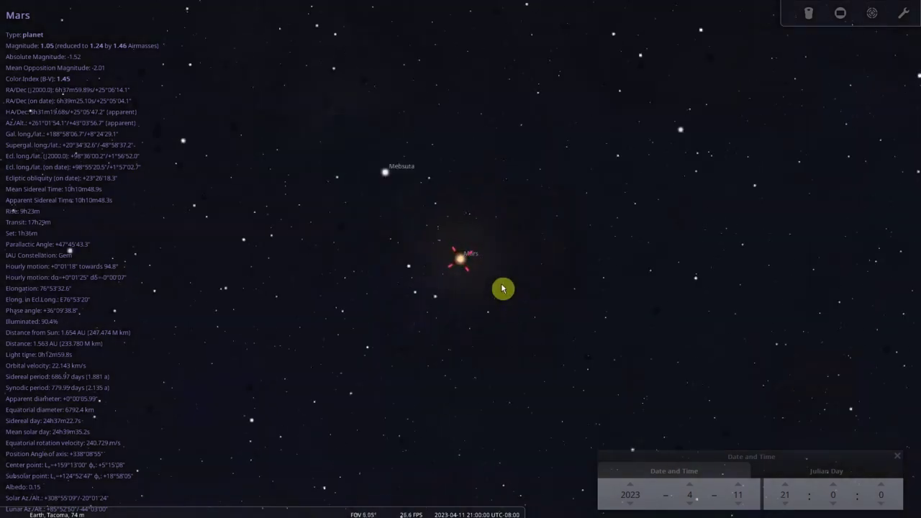
scroll(503, 288, "down", 4)
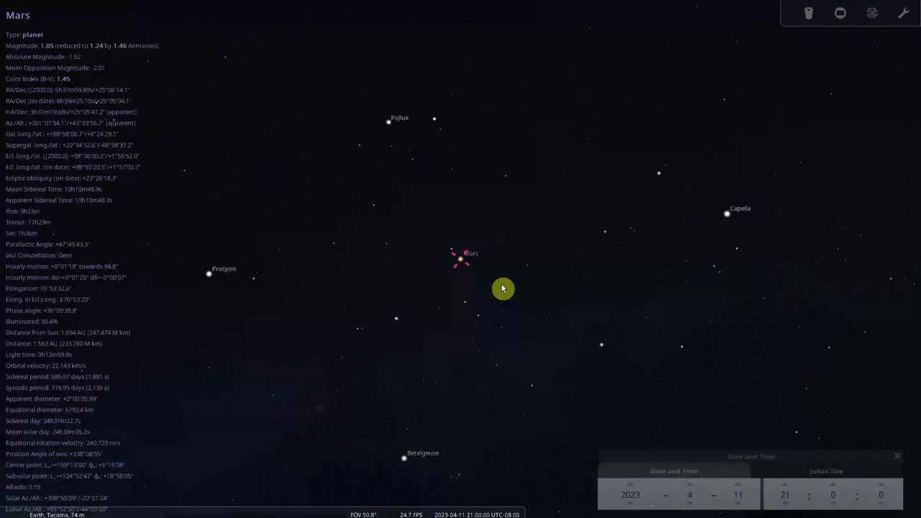
scroll(502, 289, "down", 2)
scroll(504, 288, "down", 2)
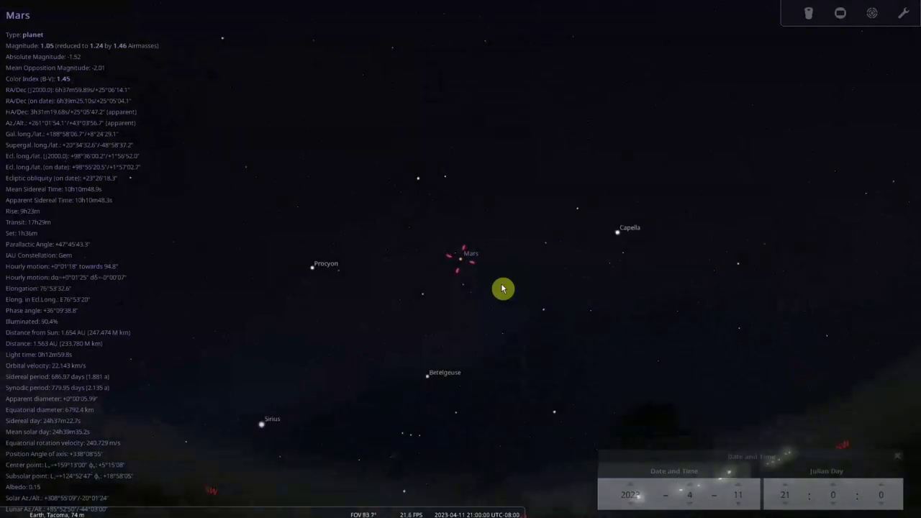
left_click_drag(512, 311, 527, 256)
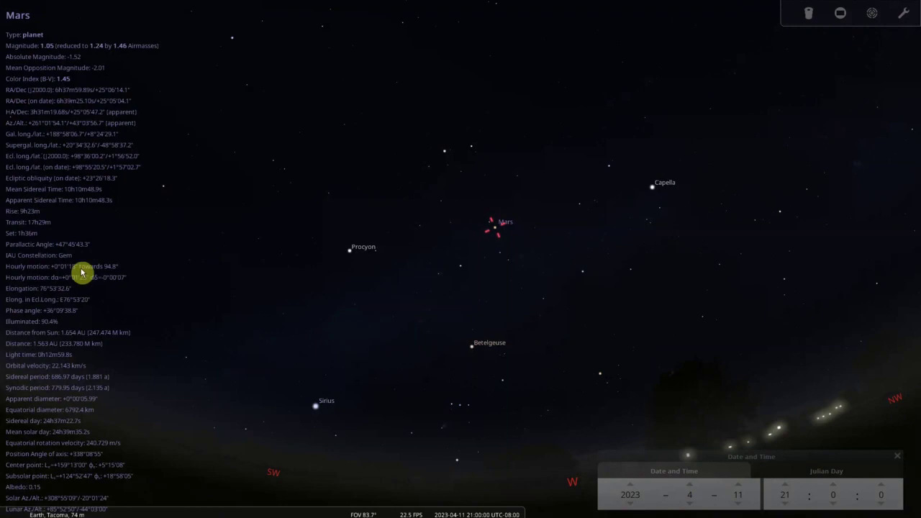
right_click(210, 279)
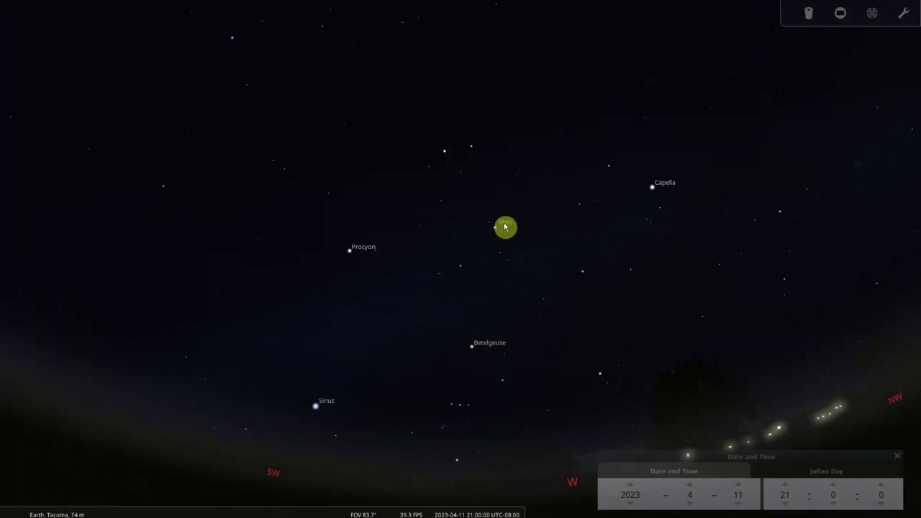
mouse_move(207, 508)
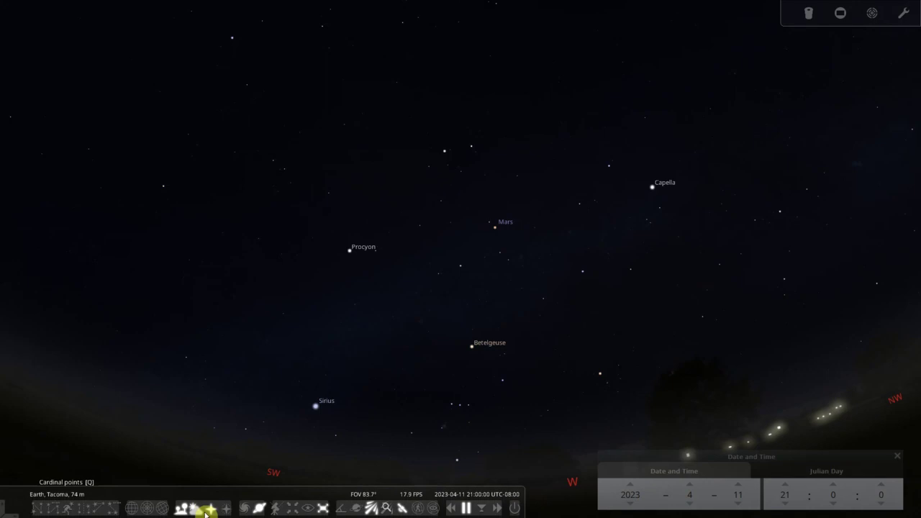
left_click(259, 510)
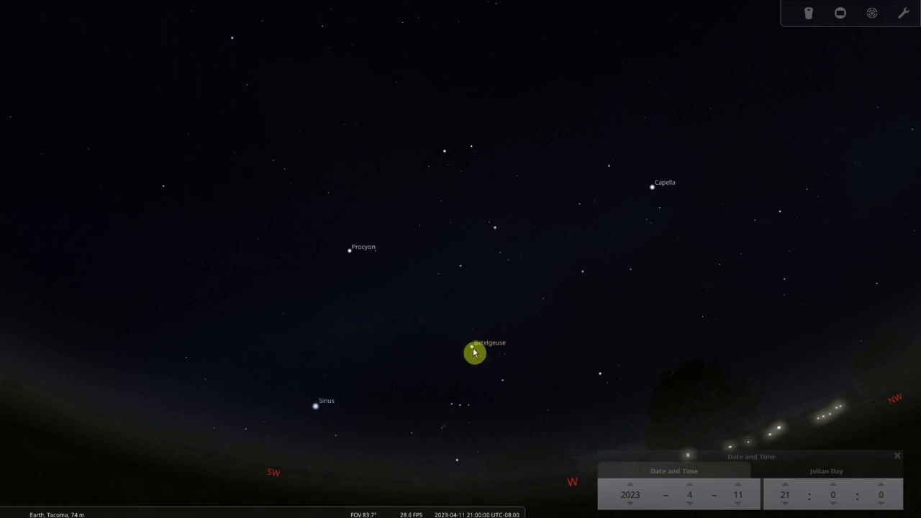
mouse_move(237, 514)
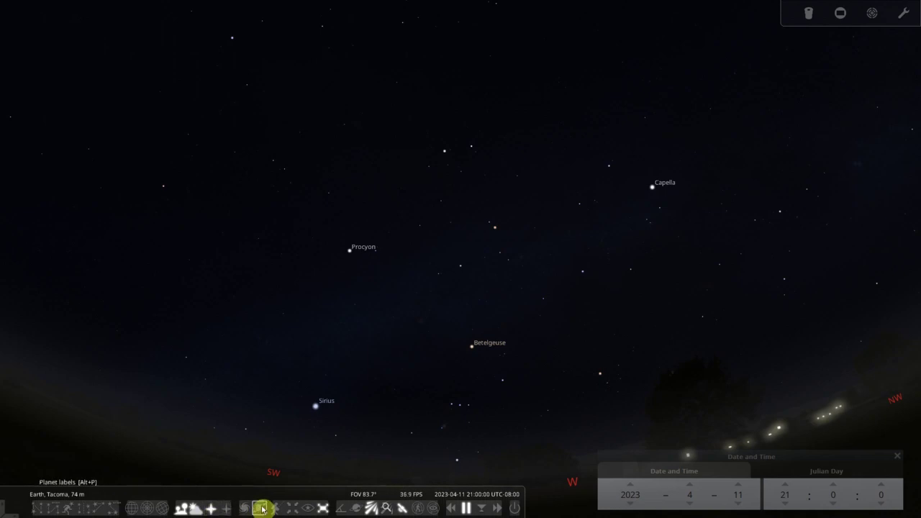
left_click(263, 510)
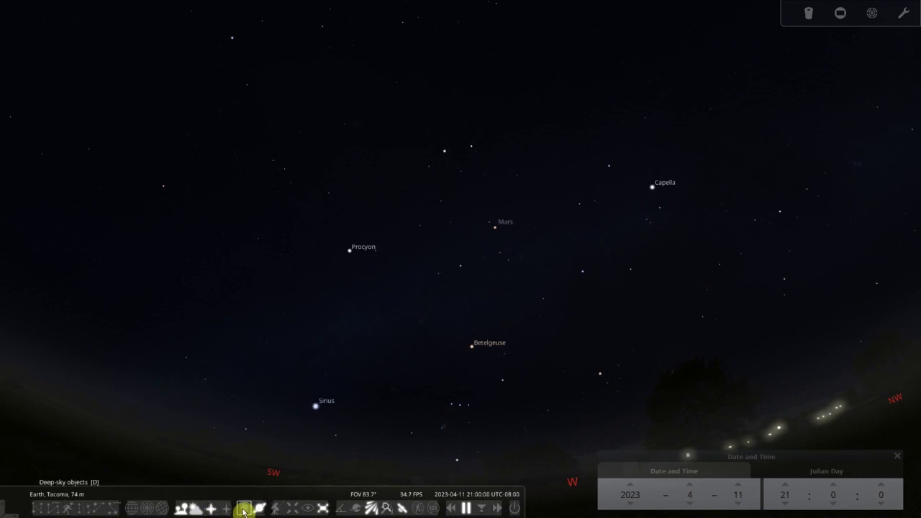
left_click(244, 510)
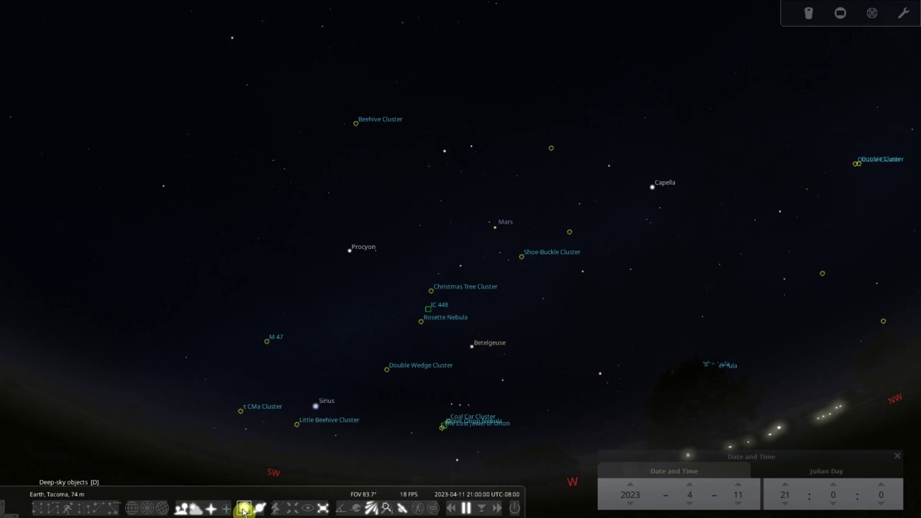
left_click(244, 509)
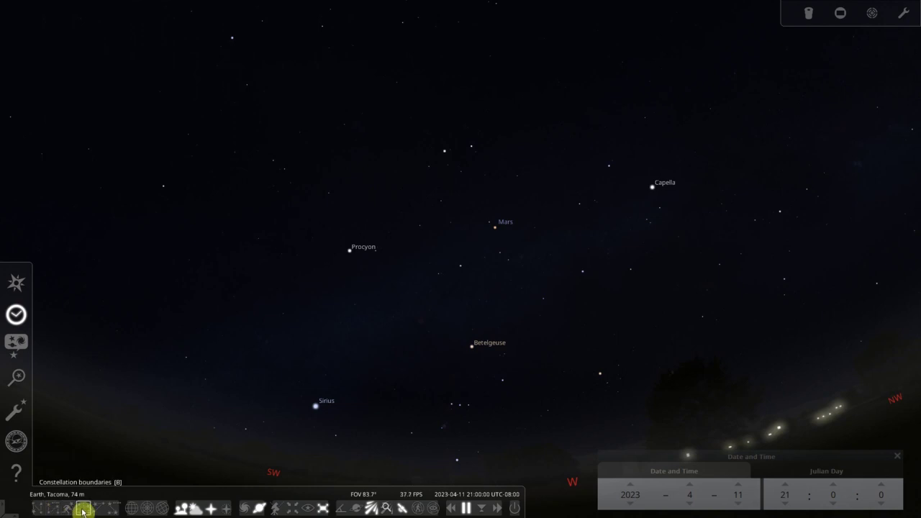
Turn on constellation boundaries, artwork, stick-figure lines and name labels from the bottom toolbar.
left_click(83, 509)
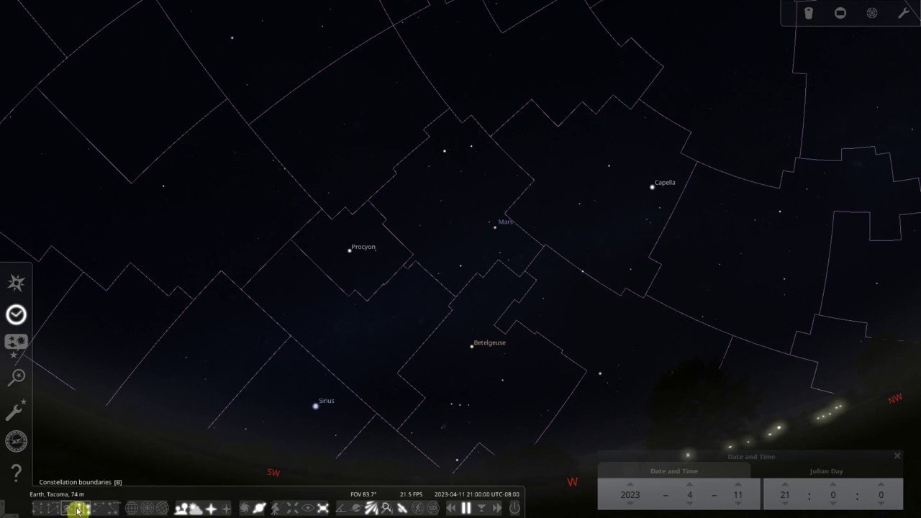
left_click(65, 510)
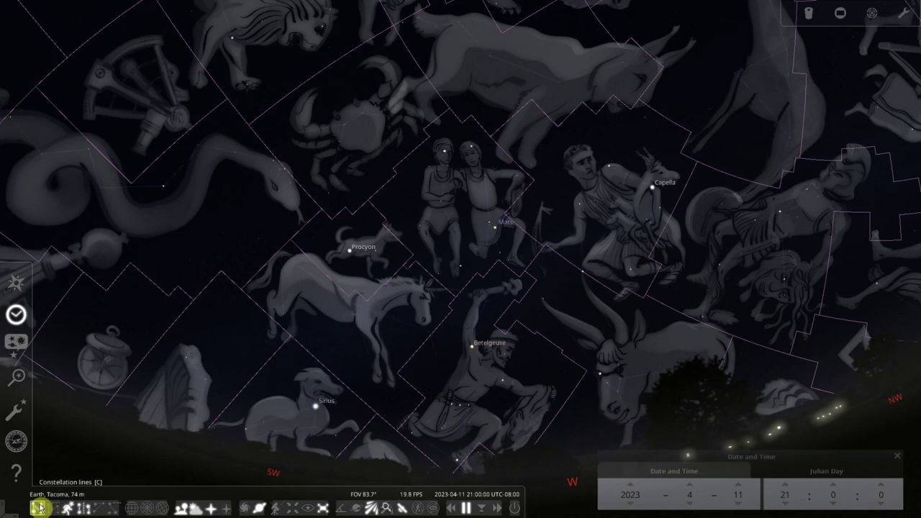
left_click(40, 508)
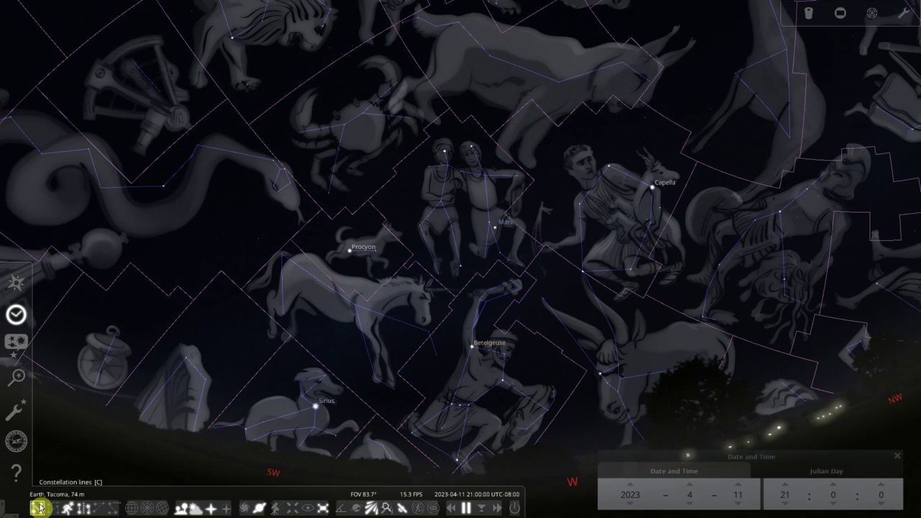
left_click(53, 509)
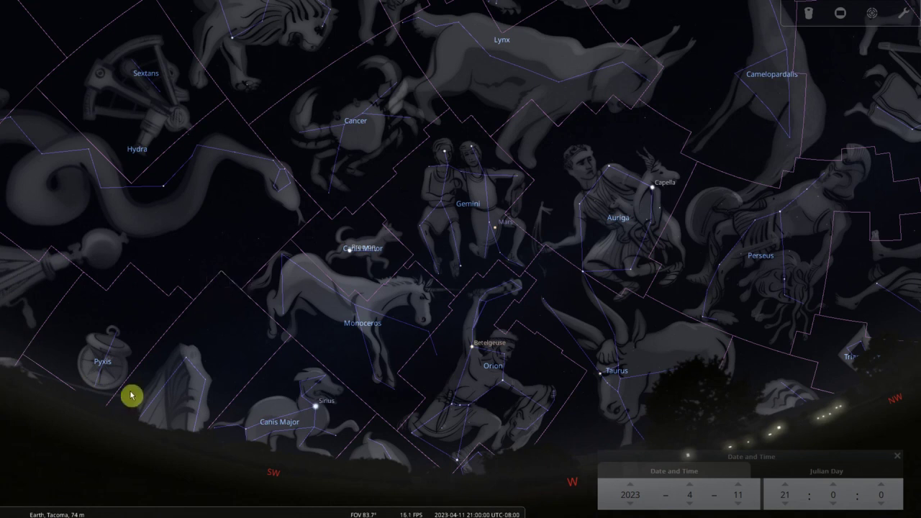
mouse_move(7, 400)
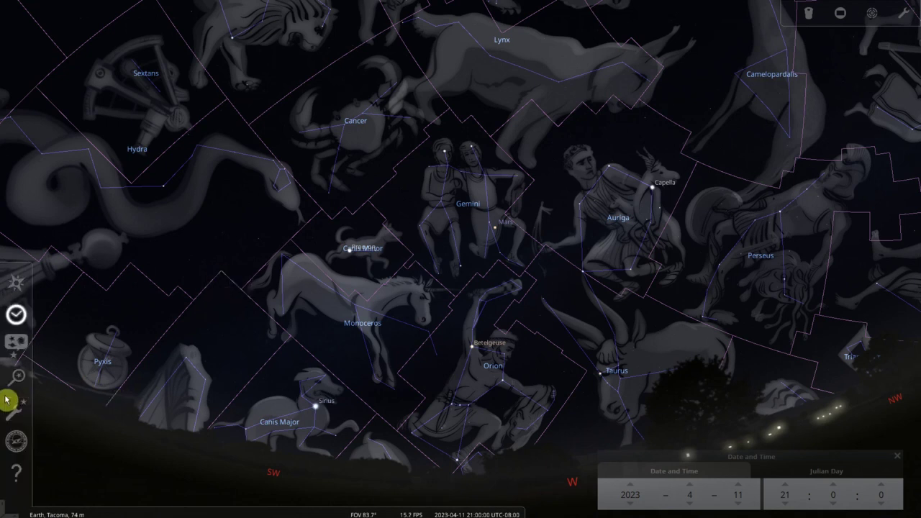
Open the Modern sky culture settings and view the boundaries colour without changing it.
left_click(15, 352)
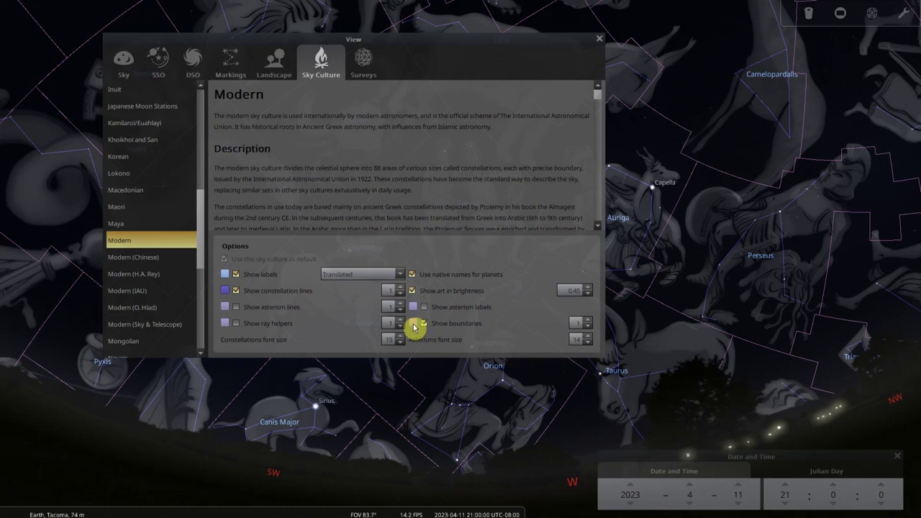
left_click(414, 324)
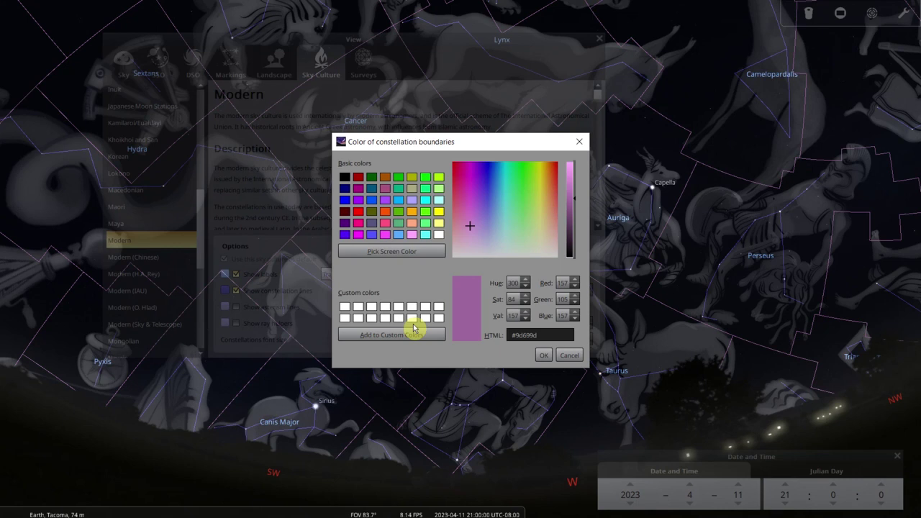
left_click(569, 357)
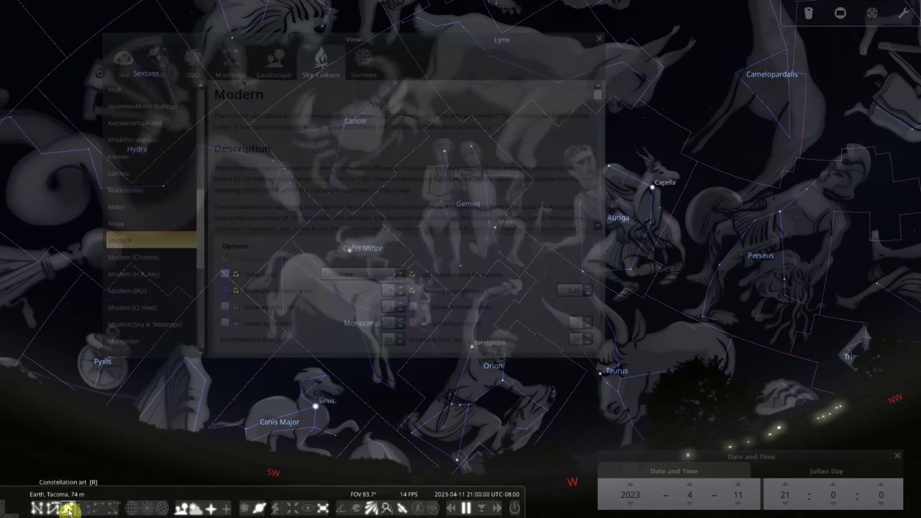
left_click(68, 510)
left_click(52, 510)
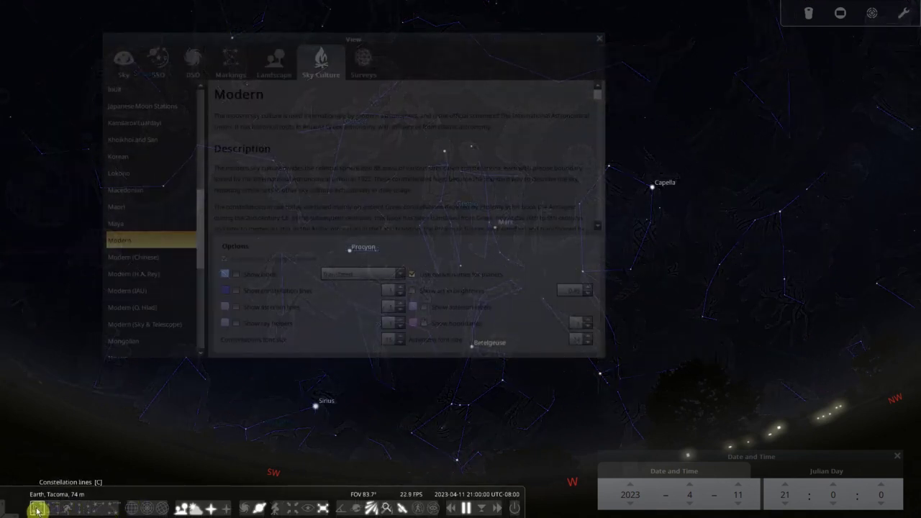
left_click(37, 510)
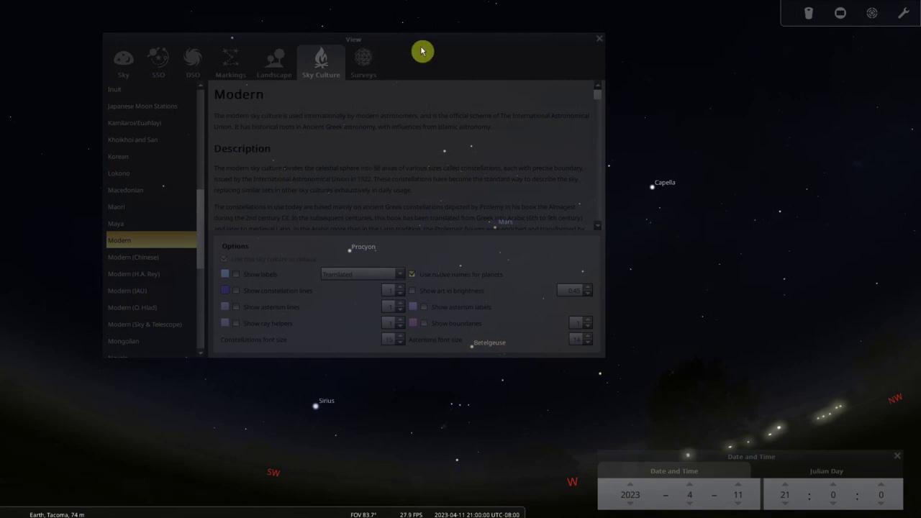
left_click(599, 39)
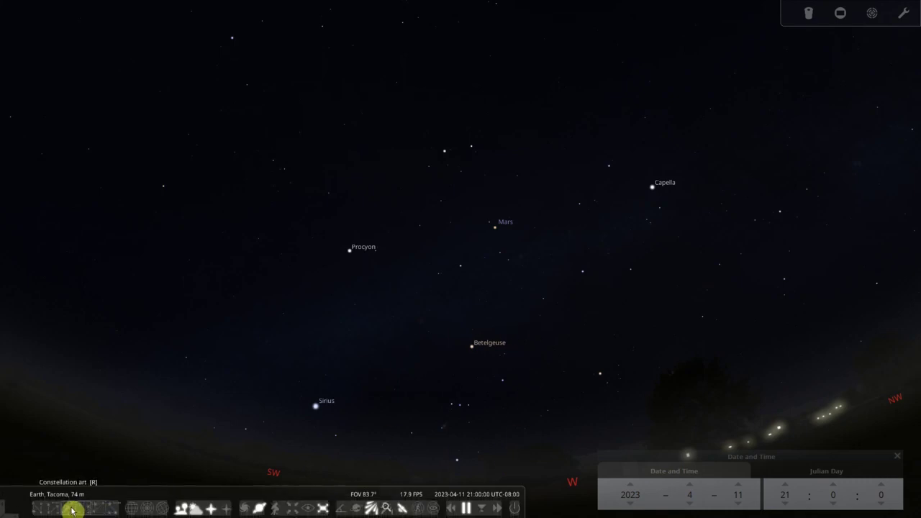
left_click(68, 509)
left_click(55, 510)
left_click(39, 509)
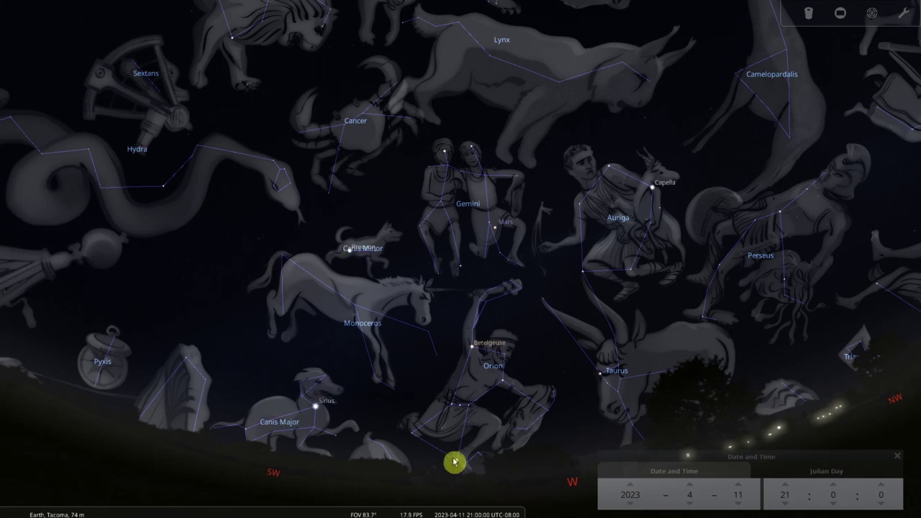
mouse_move(93, 508)
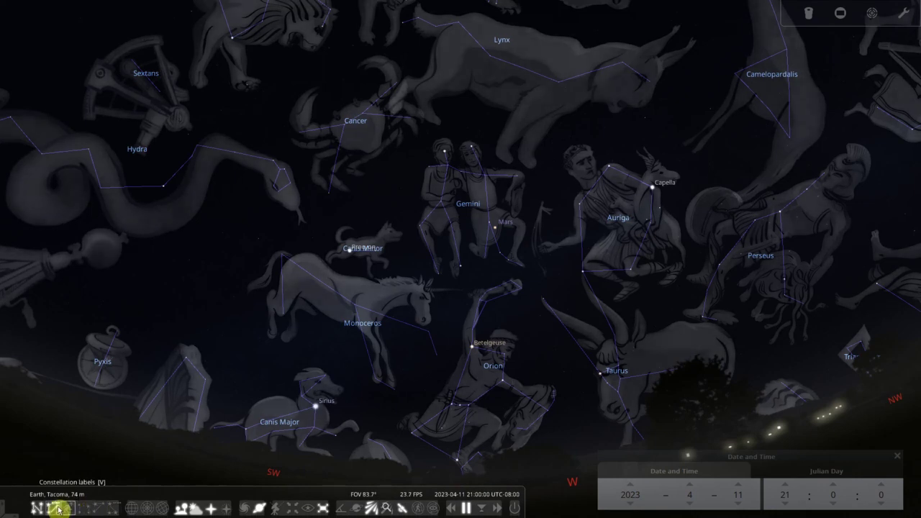
left_click(59, 509)
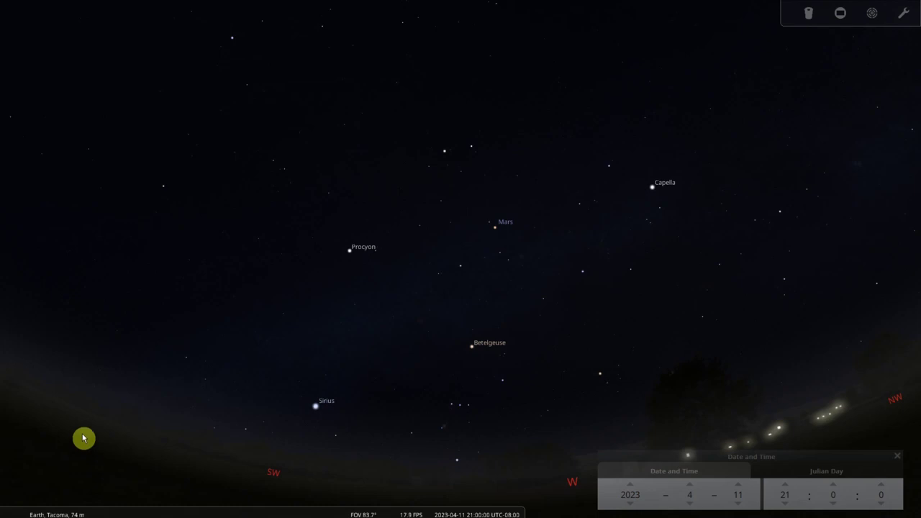
Choose Babylonian (MUL.APIN) as the sky culture and close the settings window.
mouse_move(8, 412)
left_click(16, 348)
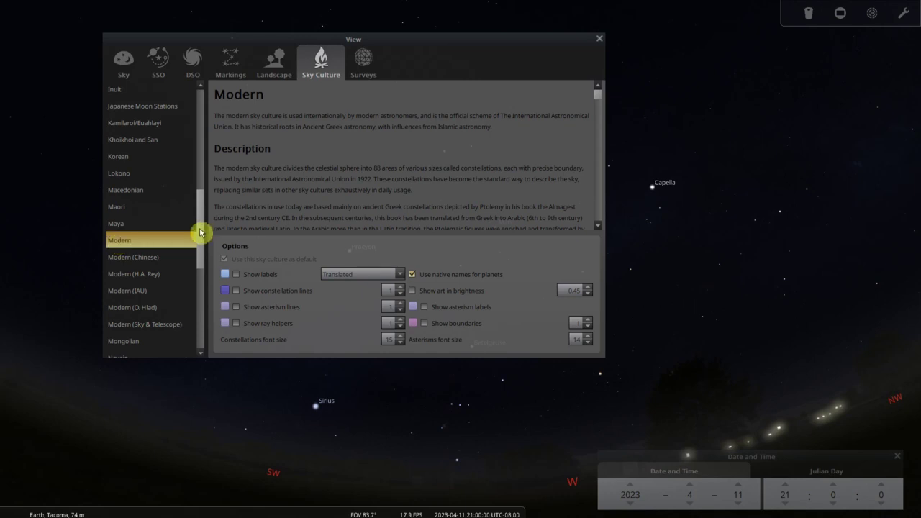
left_click_drag(200, 232, 203, 133)
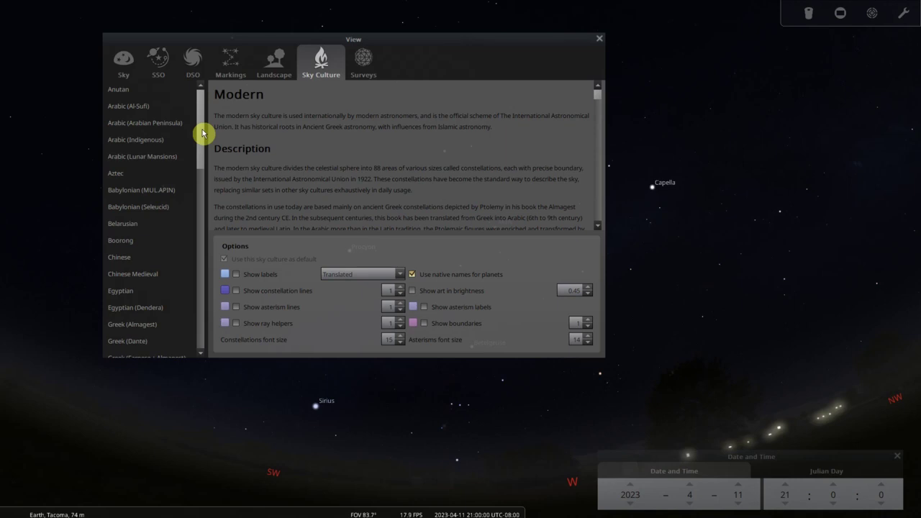
left_click(139, 192)
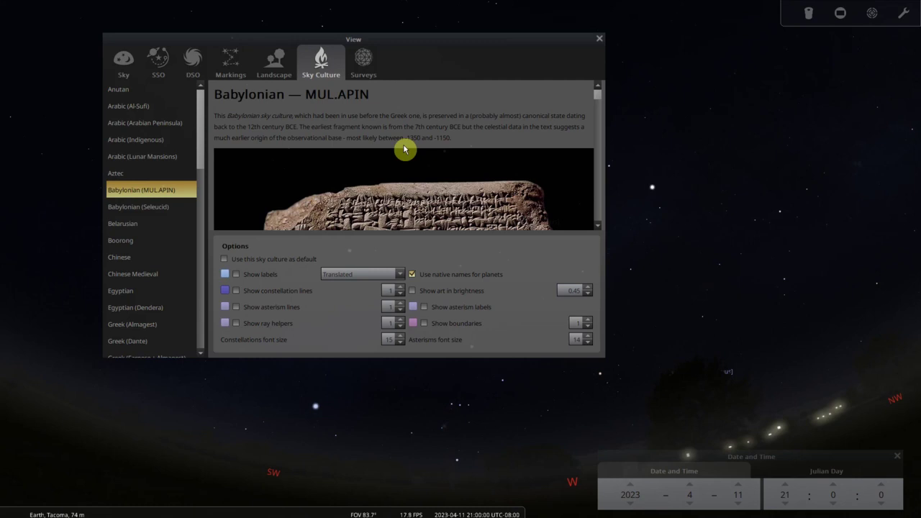
left_click(599, 38)
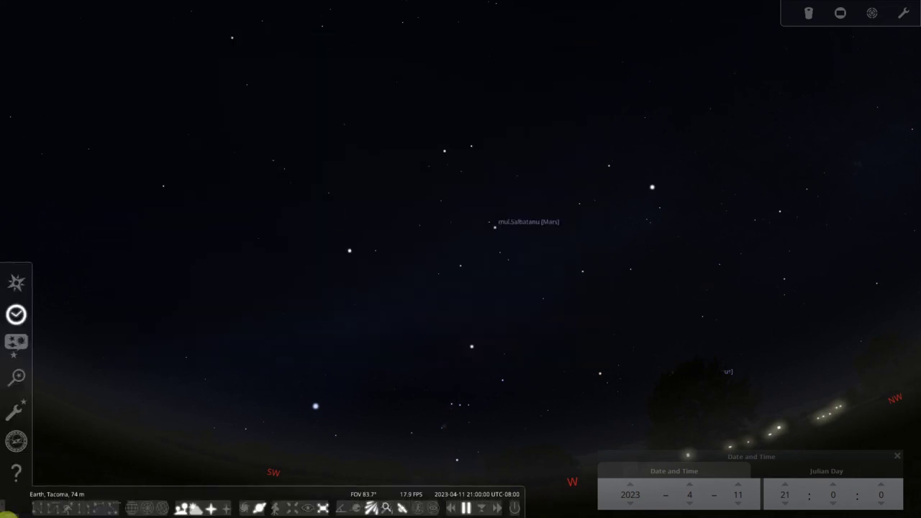
Show Babylonian constellation art, names and lines, then pan toward Urgulu-demon, Raven and SHUPA-Enlil.
left_click(67, 508)
left_click(52, 508)
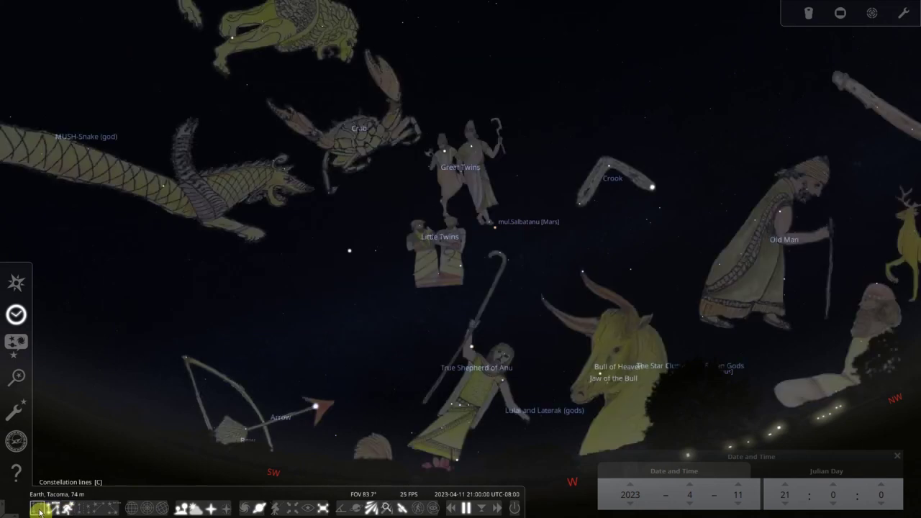
left_click(38, 509)
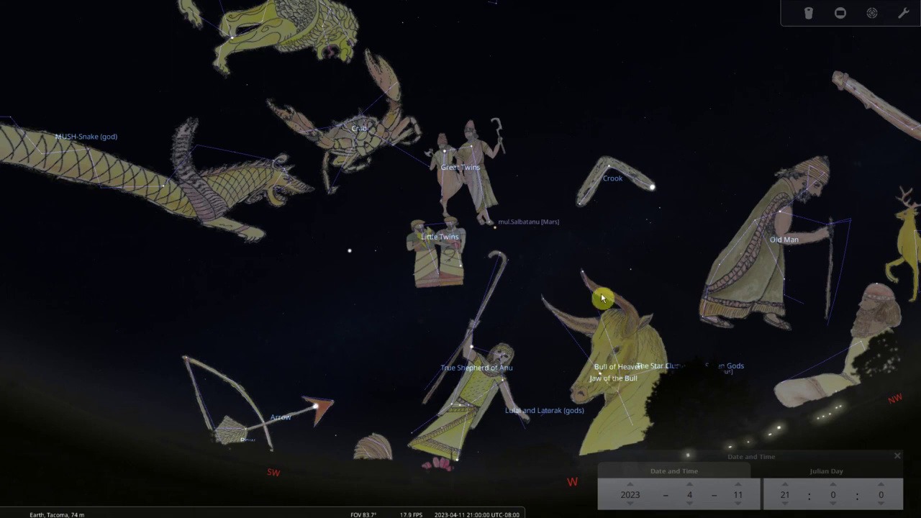
left_click_drag(301, 348, 634, 419)
left_click_drag(343, 331, 414, 386)
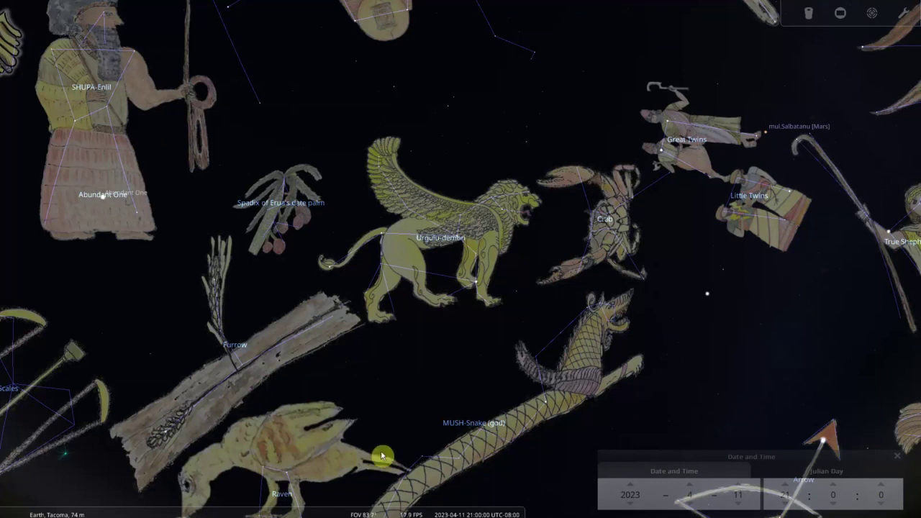
Pan the Babylonian sky south-west to reveal the True Shepherd of Anu and the Arrow.
left_click_drag(205, 428, 154, 386)
left_click_drag(703, 292, 554, 216)
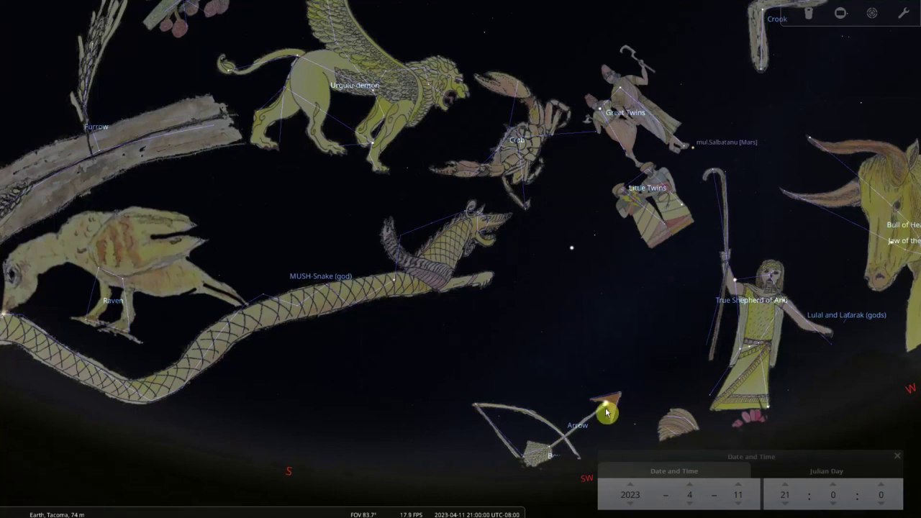
left_click_drag(473, 355, 598, 405)
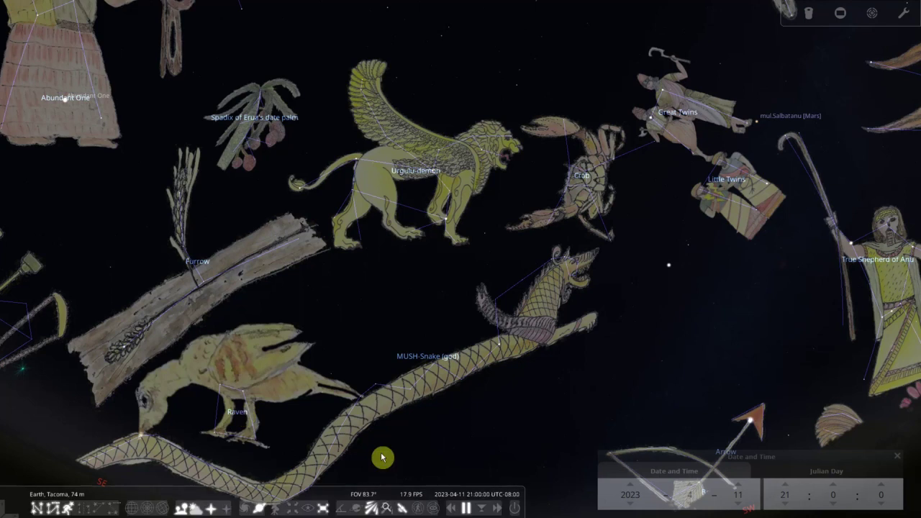
Pan east then north and tilt up to view the Horse, Dog, Old Man, Stag and Crook.
left_click_drag(384, 445, 551, 393)
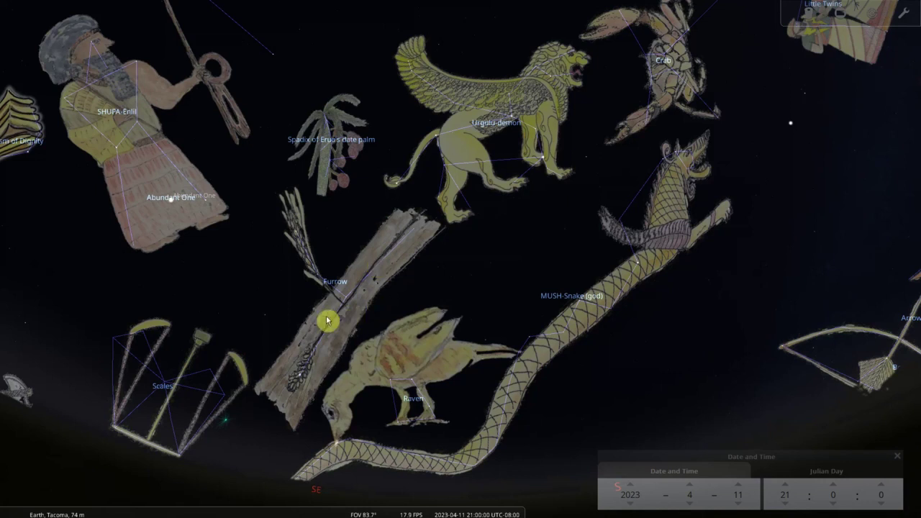
left_click_drag(295, 325, 526, 298)
left_click_drag(288, 326, 506, 335)
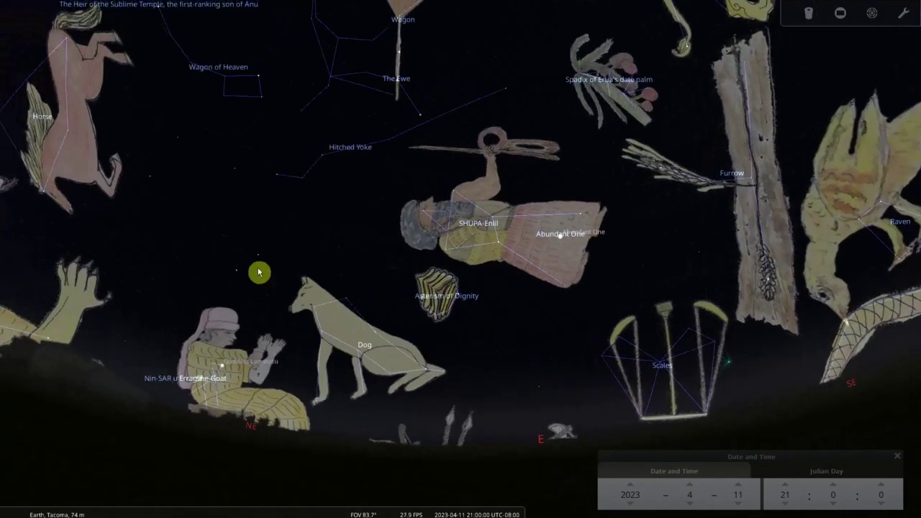
left_click_drag(262, 267, 563, 293)
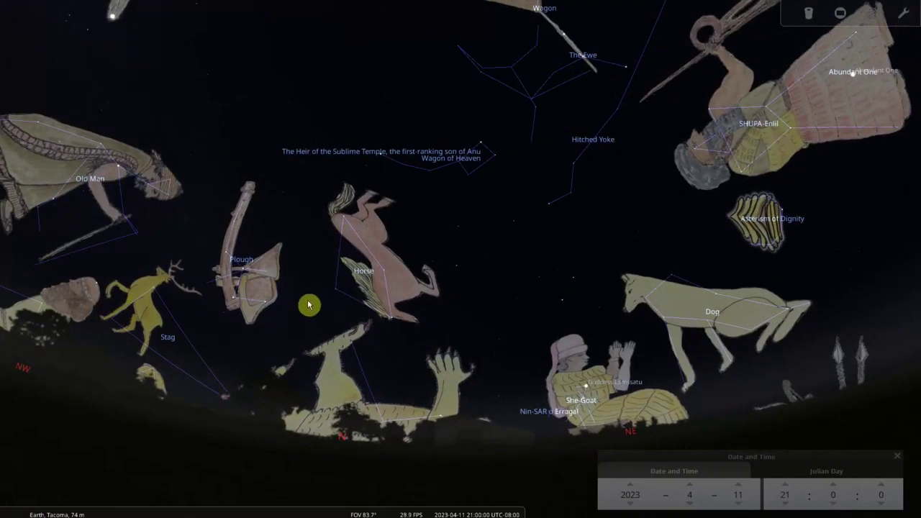
left_click_drag(307, 305, 307, 317)
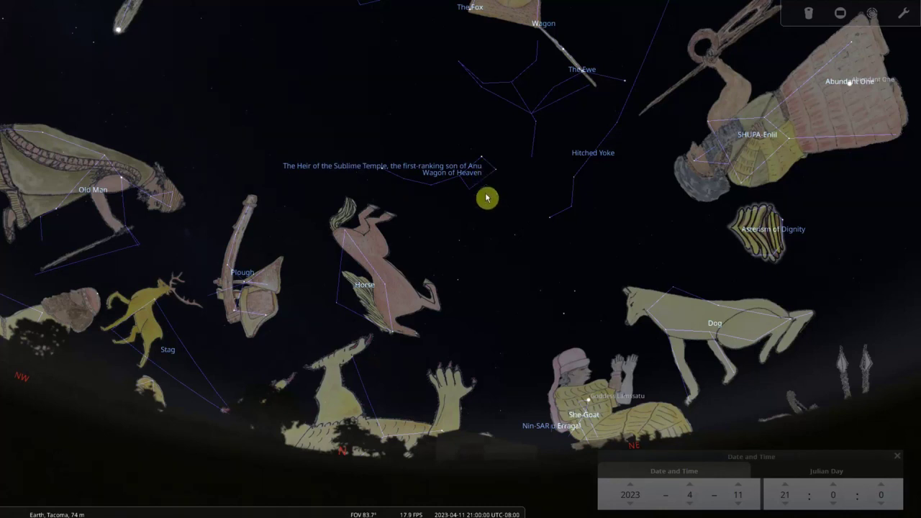
key("Up")
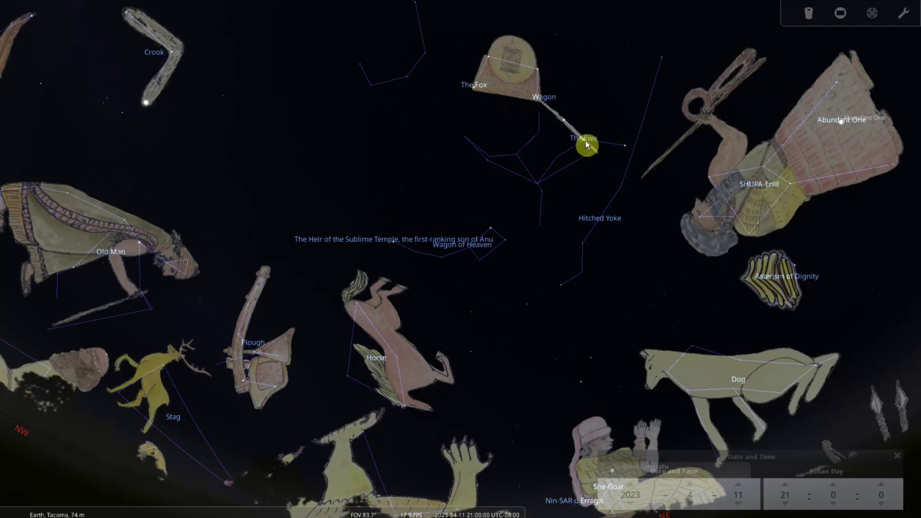
left_click_drag(335, 282, 425, 237)
Switch the sky culture to Arabic (Indigenous) and close the settings.
mouse_move(16, 309)
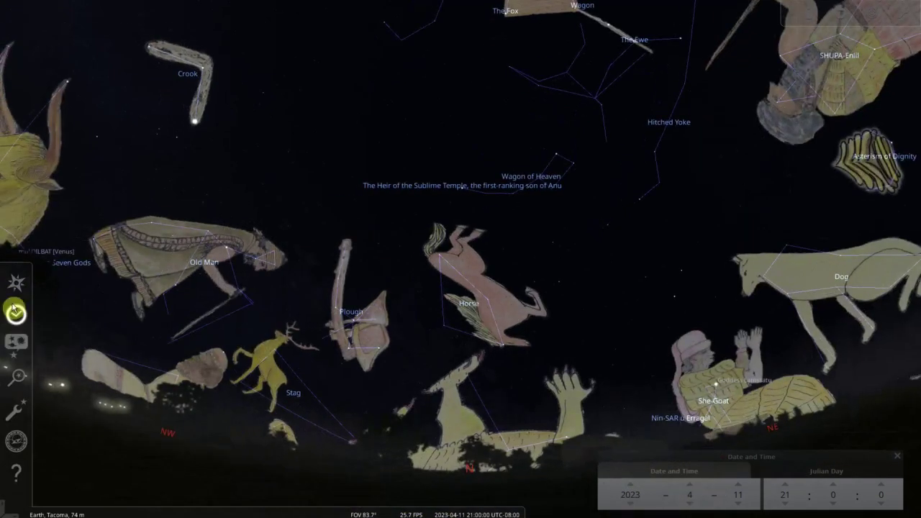
left_click(16, 345)
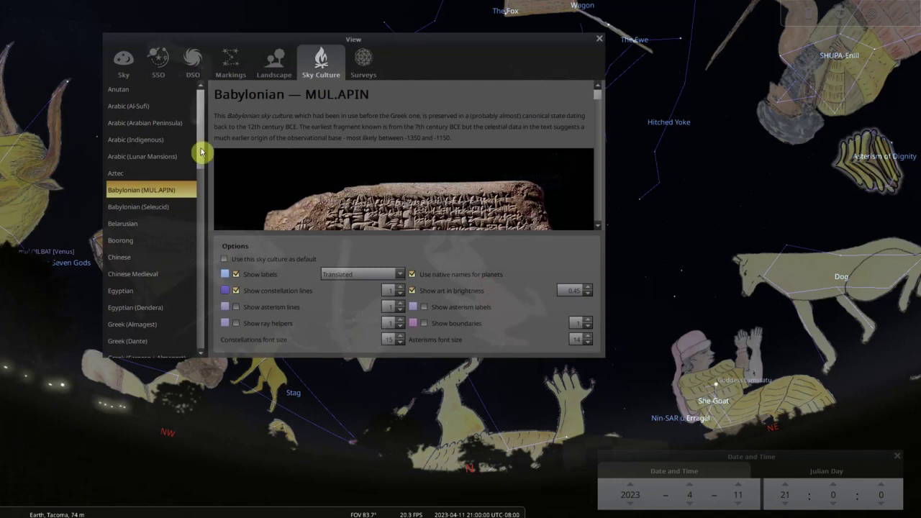
left_click(142, 141)
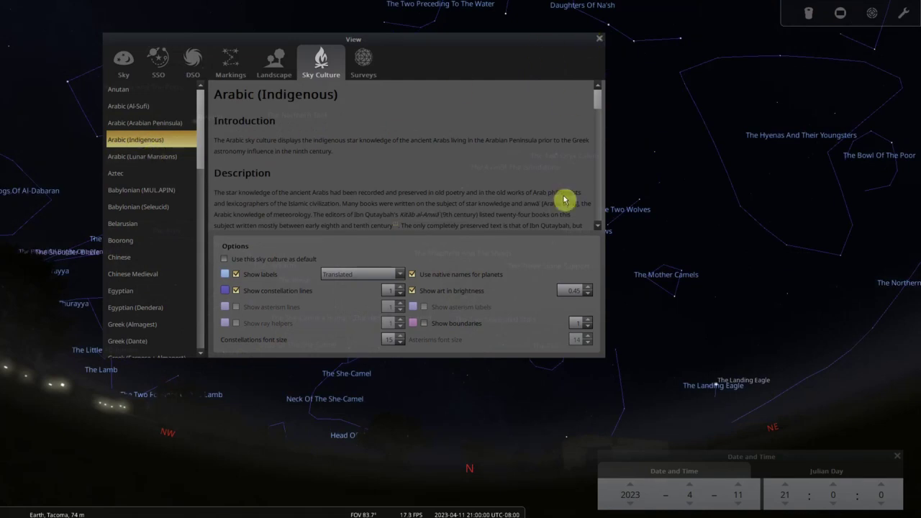
left_click(600, 38)
Pan east to The Hyenas And Their Youngsters, then reopen the sky culture settings.
mouse_move(108, 500)
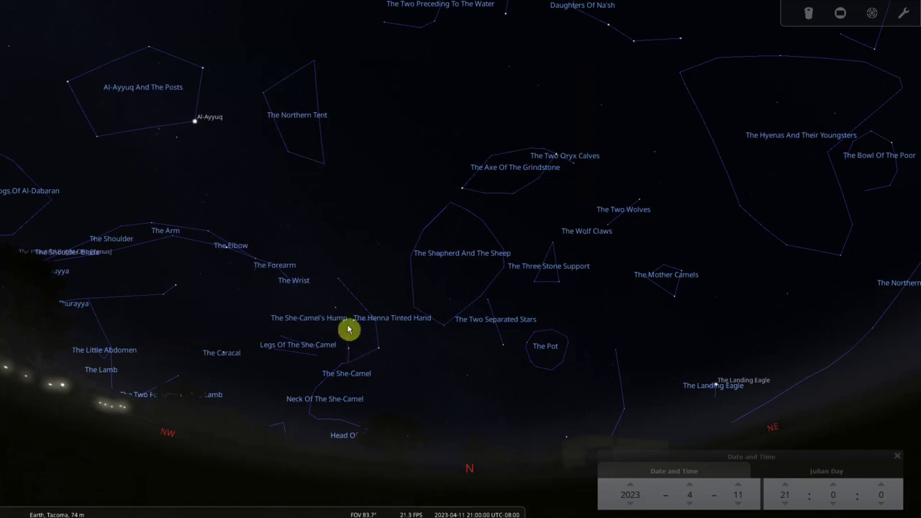
left_click_drag(582, 398, 288, 319)
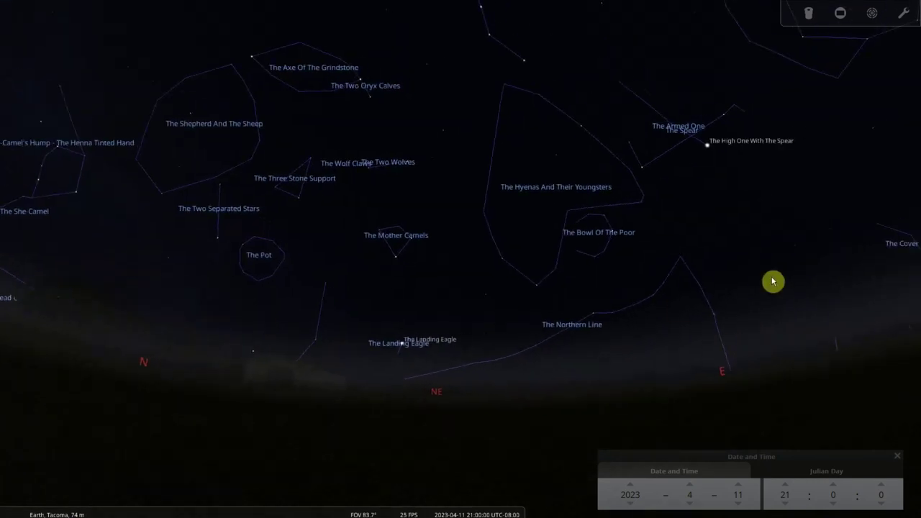
left_click_drag(772, 281, 495, 325)
mouse_move(18, 382)
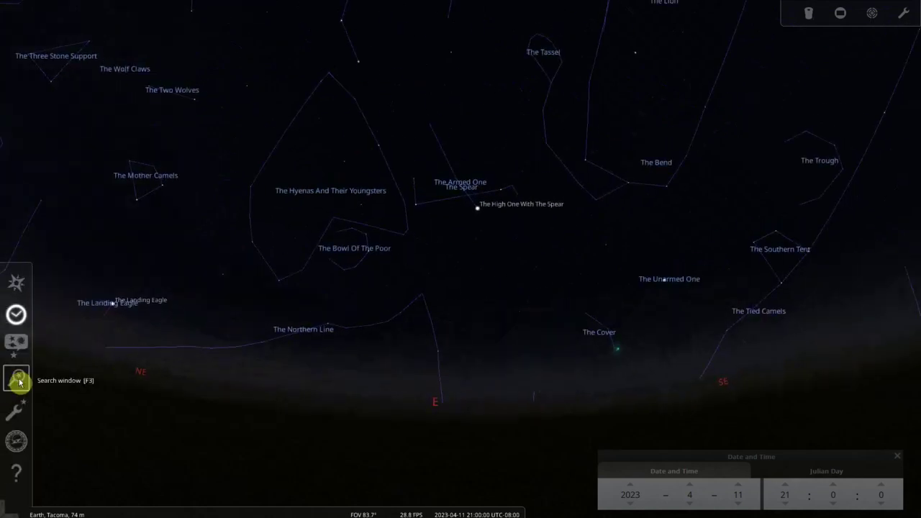
left_click(22, 350)
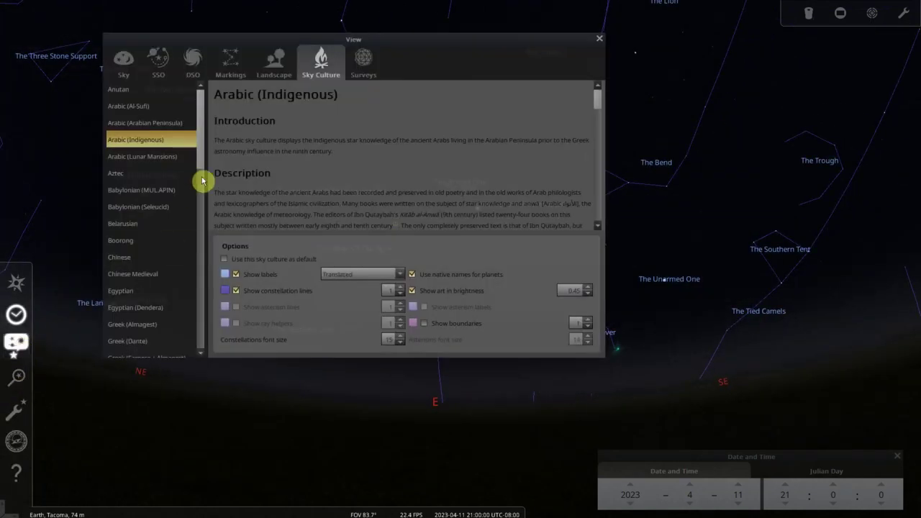
Switch the sky culture to Hawaiian Starlines and close the settings.
left_click_drag(201, 148, 200, 193)
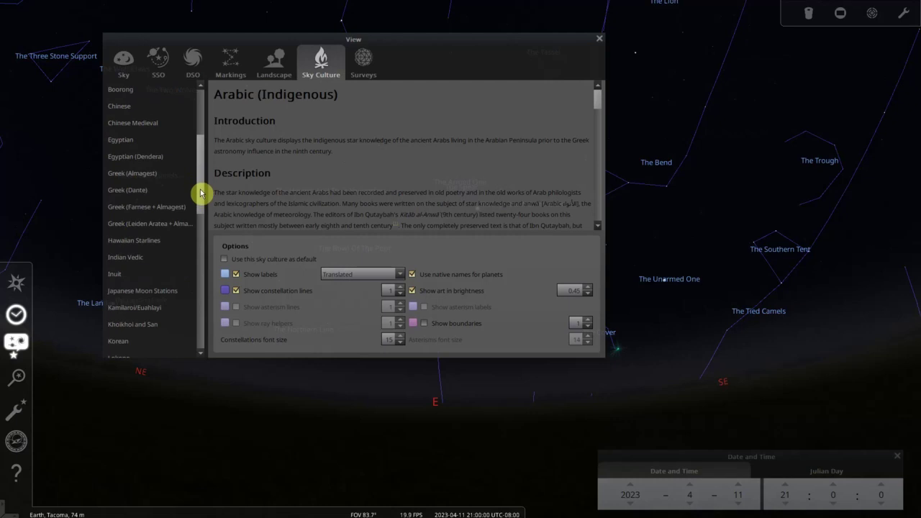
left_click(142, 244)
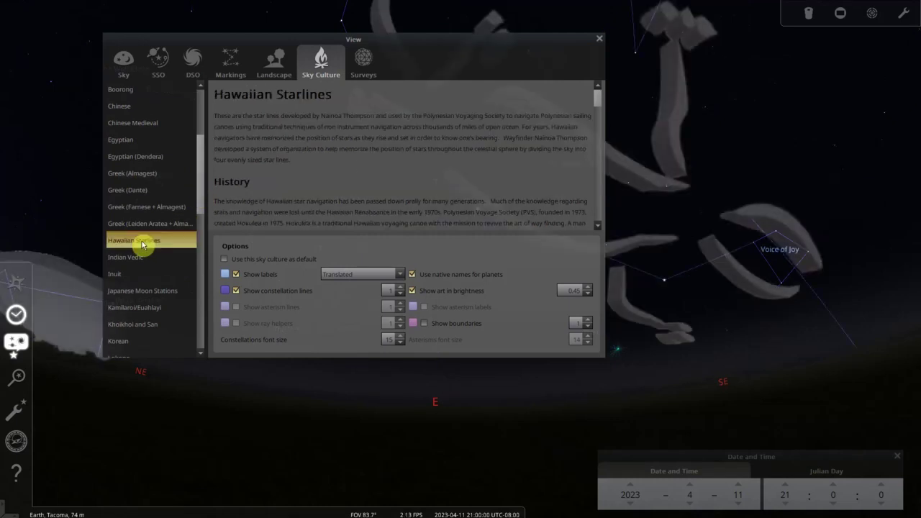
left_click(598, 41)
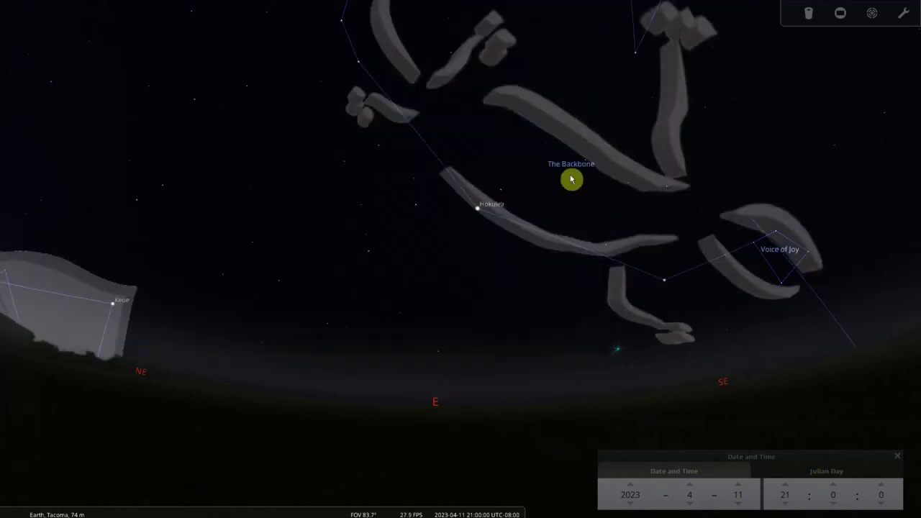
Pan from The Backbone in the south-east round to the north, centring on Chief Frigate Bird.
left_click_drag(452, 243, 527, 377)
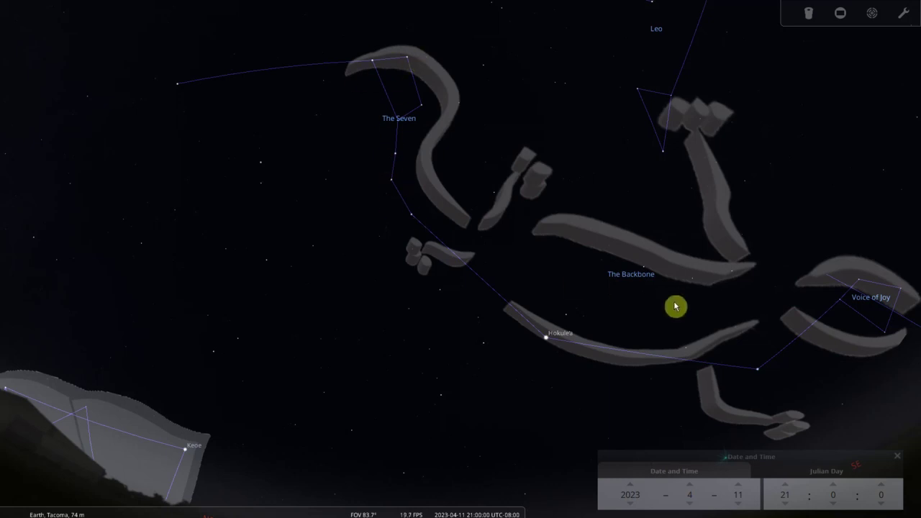
left_click_drag(675, 307, 438, 228)
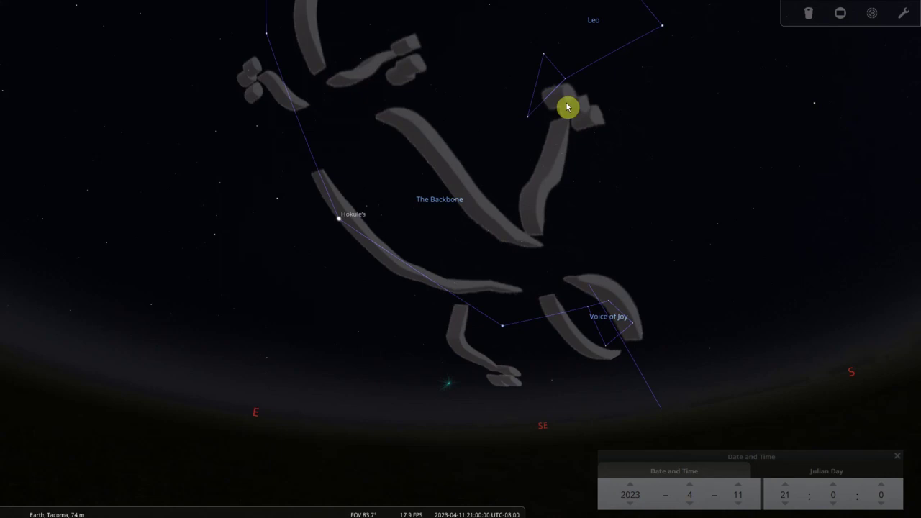
left_click_drag(632, 358, 779, 345)
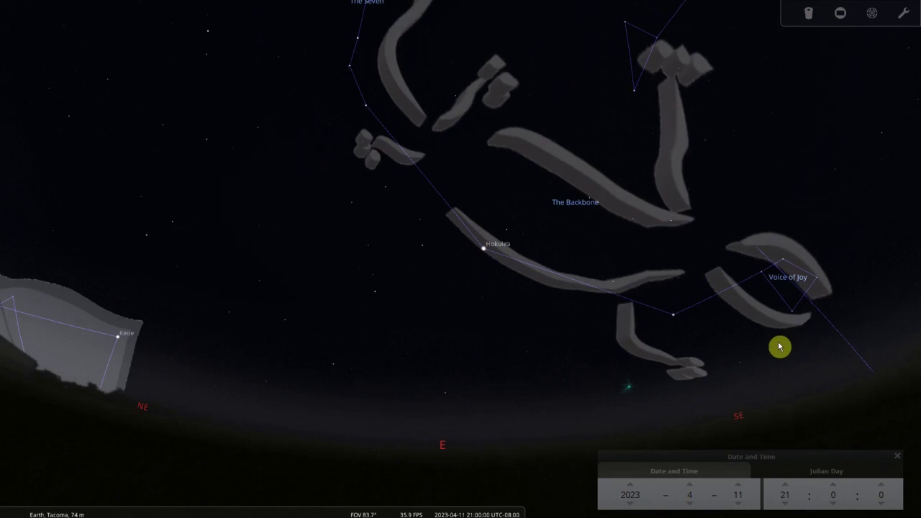
left_click_drag(398, 311, 644, 269)
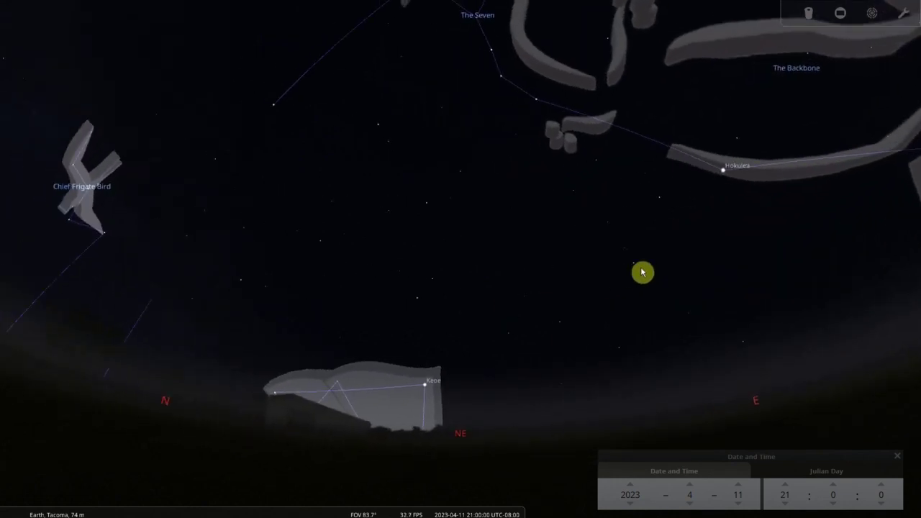
left_click_drag(499, 337, 506, 321)
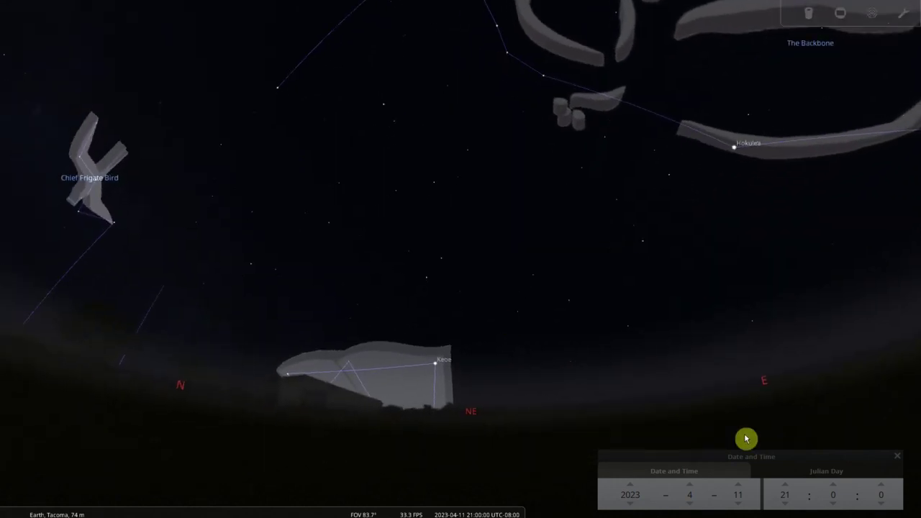
left_click_drag(568, 409, 711, 372)
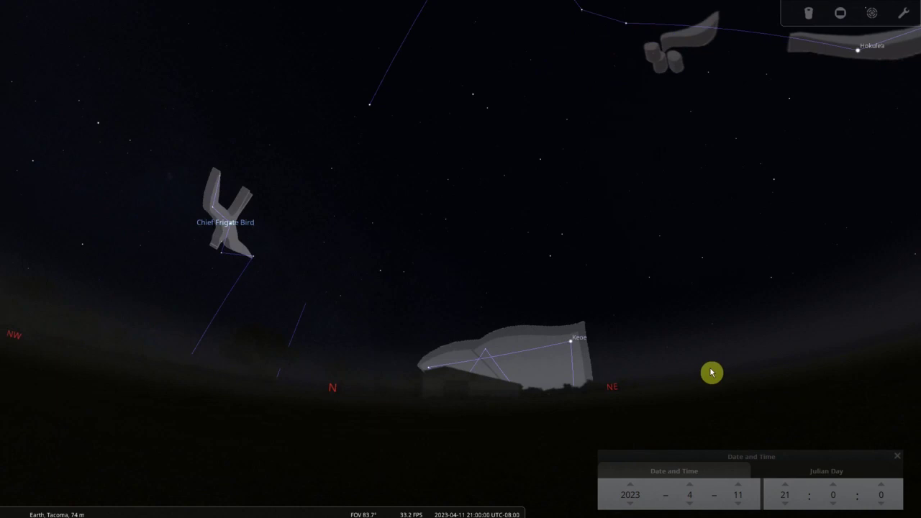
left_click_drag(555, 357, 628, 385)
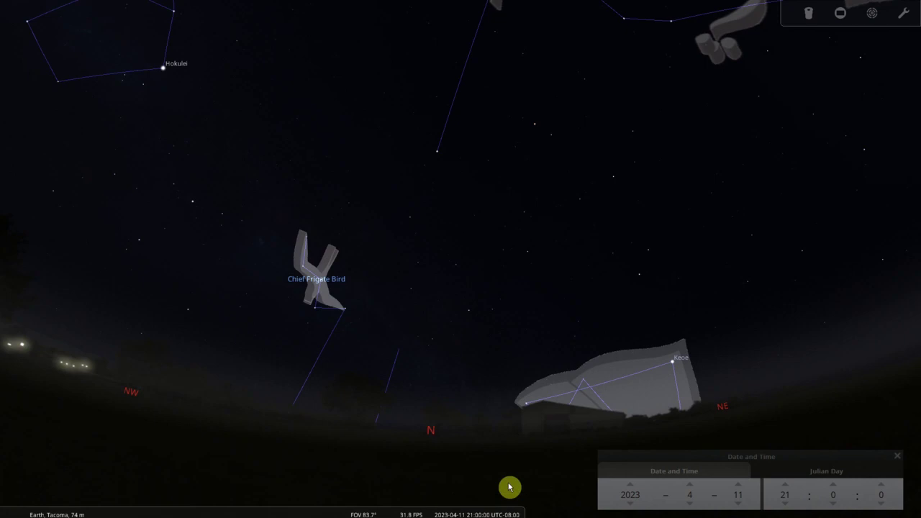
mouse_move(500, 508)
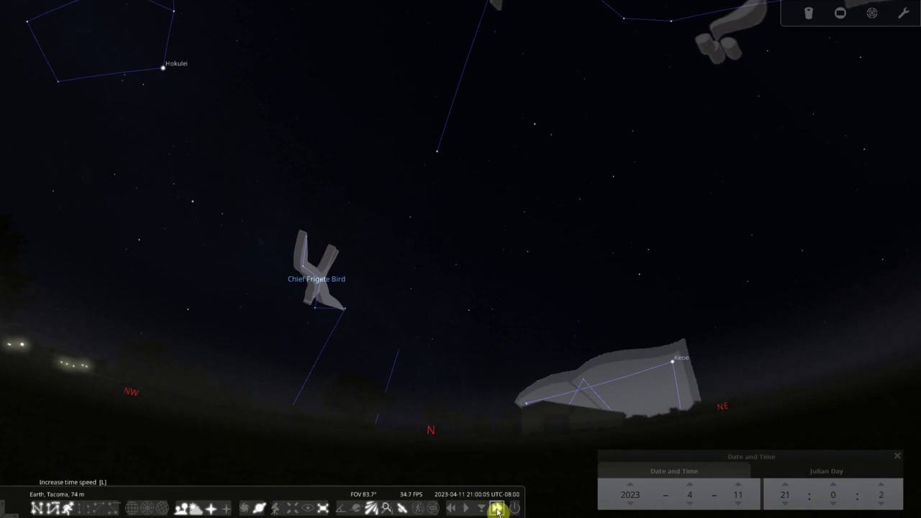
Run time forward past midnight to see Navigator's Triangle rise, then rewind to 20:28 on April 11.
left_click(496, 509)
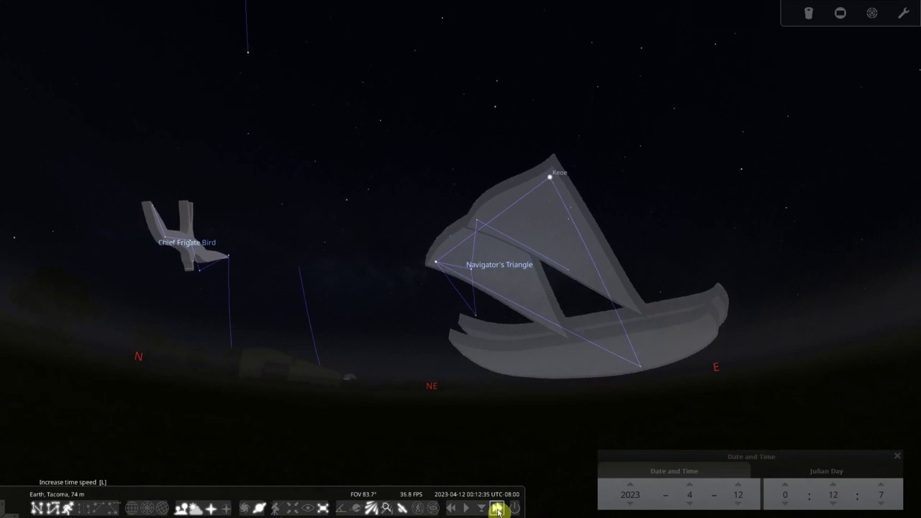
left_click(464, 511)
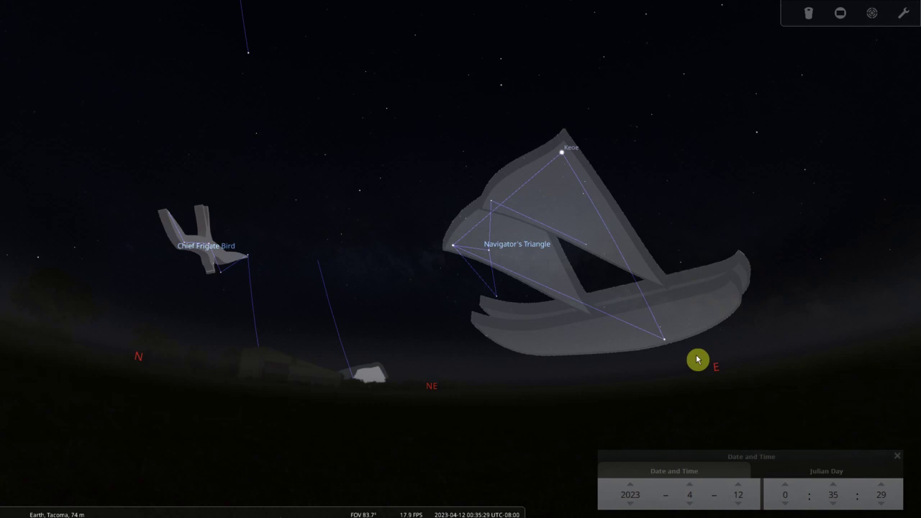
mouse_move(504, 509)
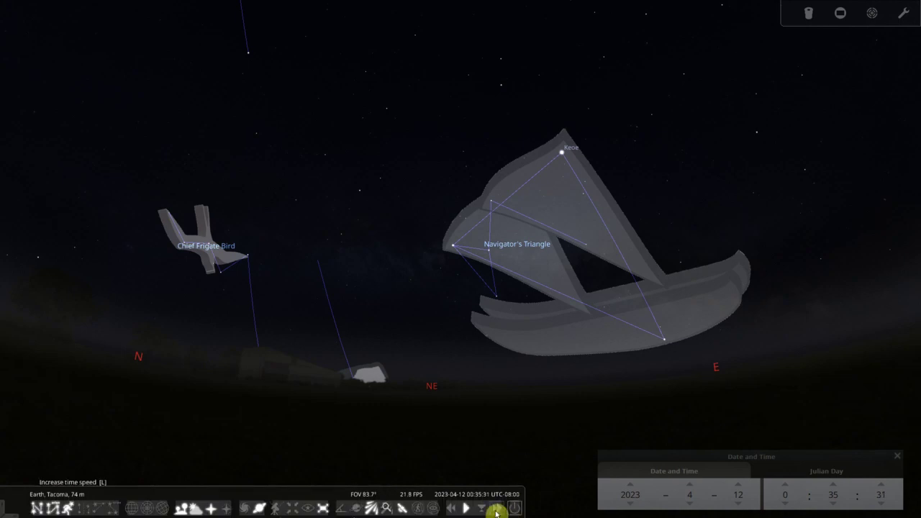
left_click(451, 509)
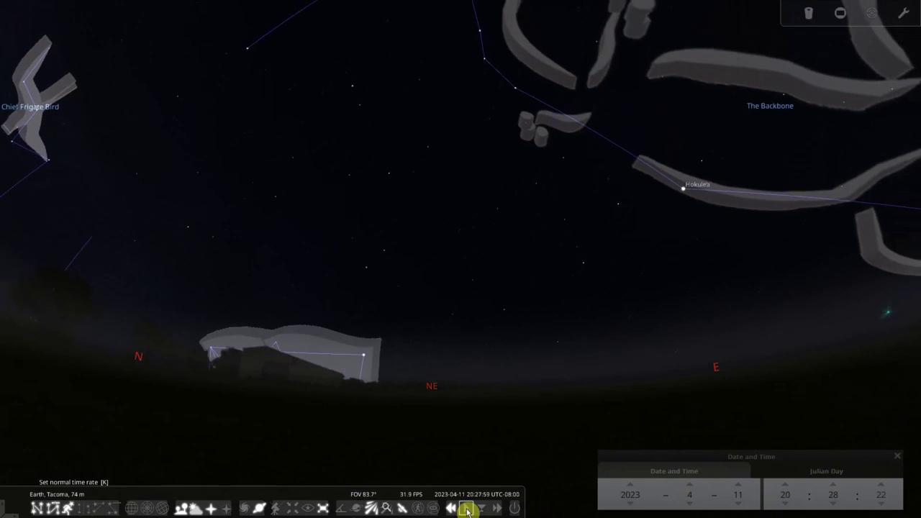
left_click(466, 509)
Change the landscape to Ocean in the sky and viewing options.
left_click(15, 344)
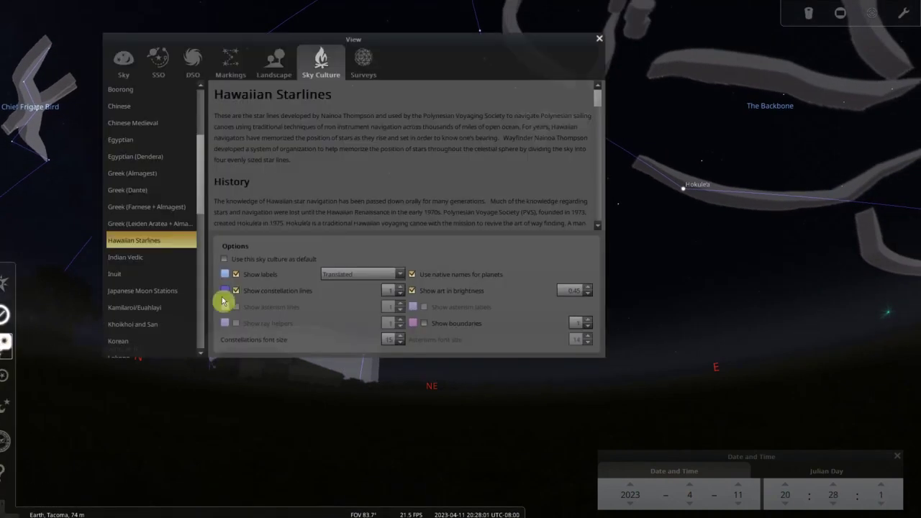
left_click(278, 59)
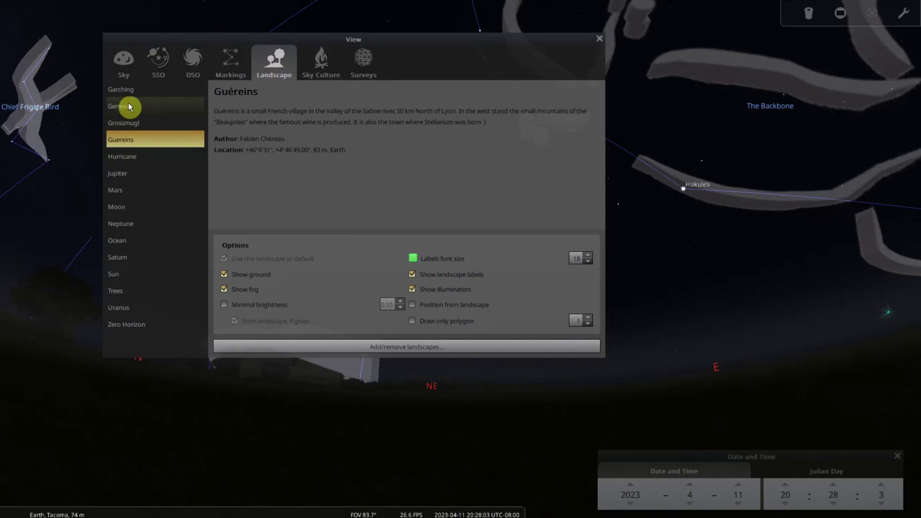
left_click(120, 245)
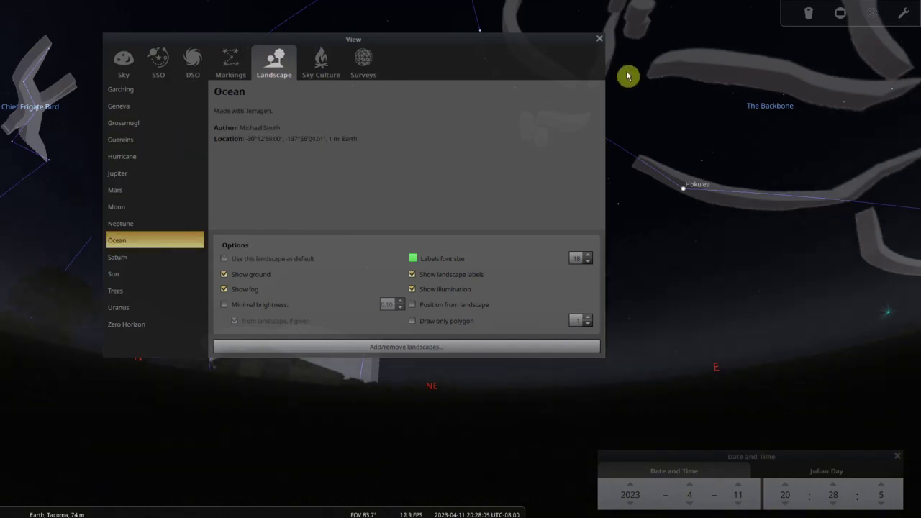
left_click(600, 38)
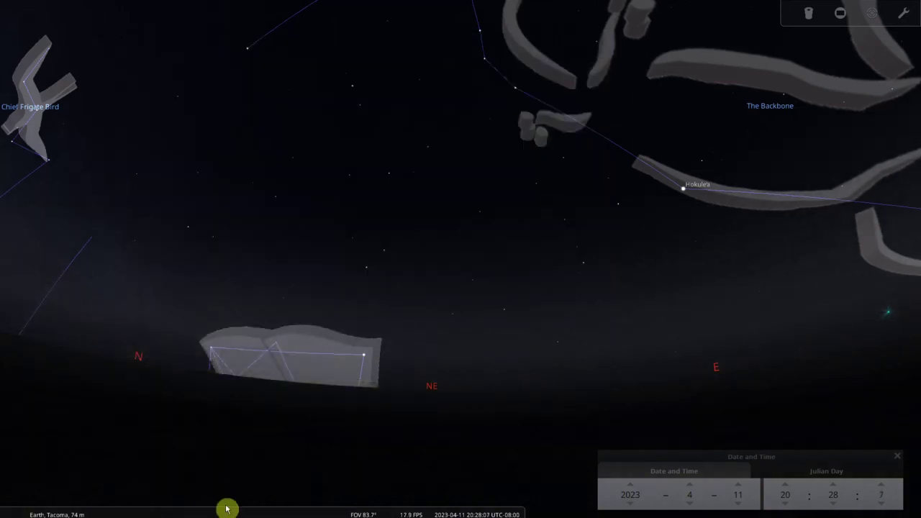
Move the clock to 01:41 on April 12 so Navigator's Triangle rises in the east.
mouse_move(403, 508)
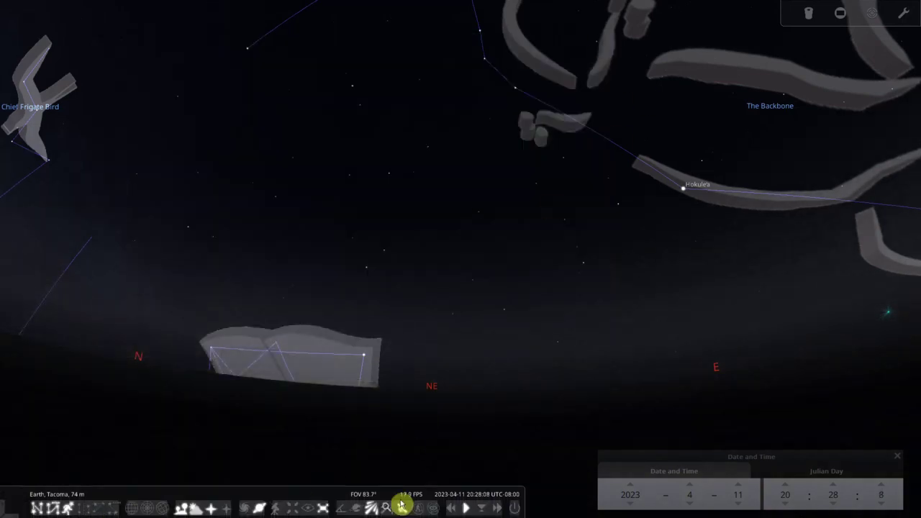
left_click(450, 509)
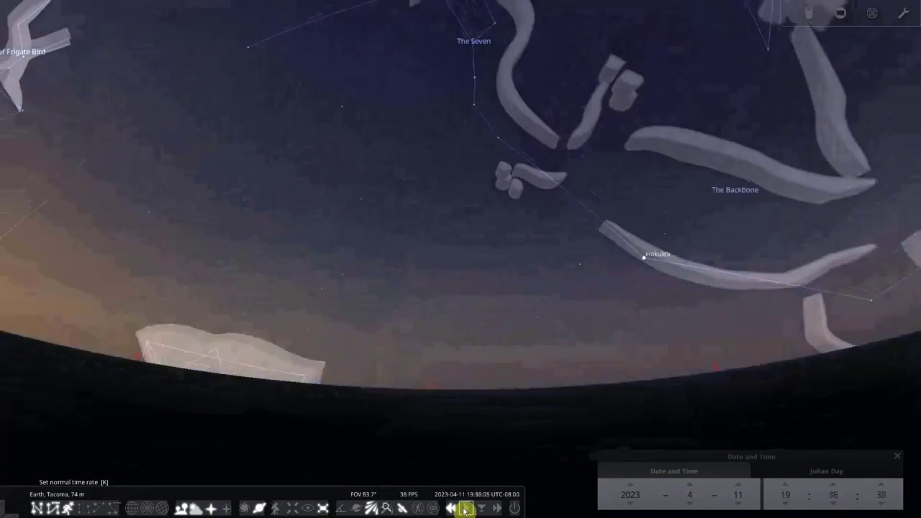
left_click(464, 509)
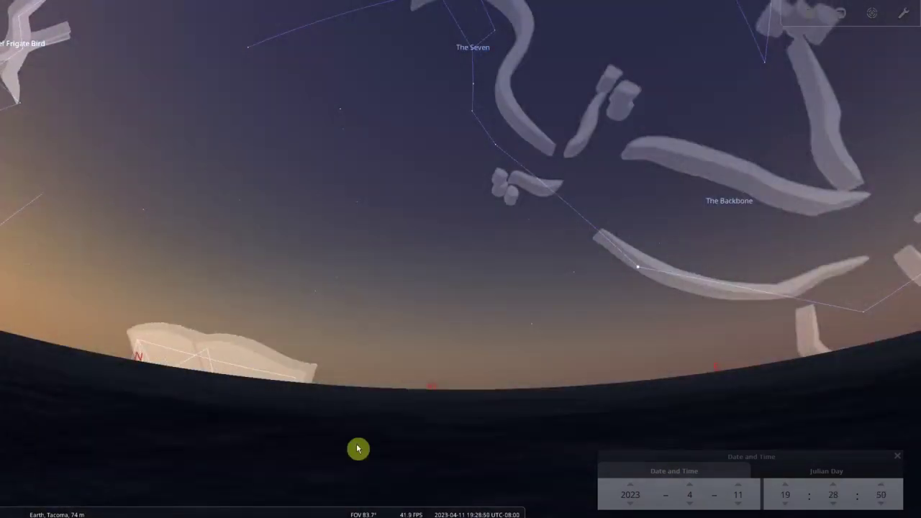
left_click(497, 510)
left_click(497, 509)
left_click(497, 509)
left_click(497, 509)
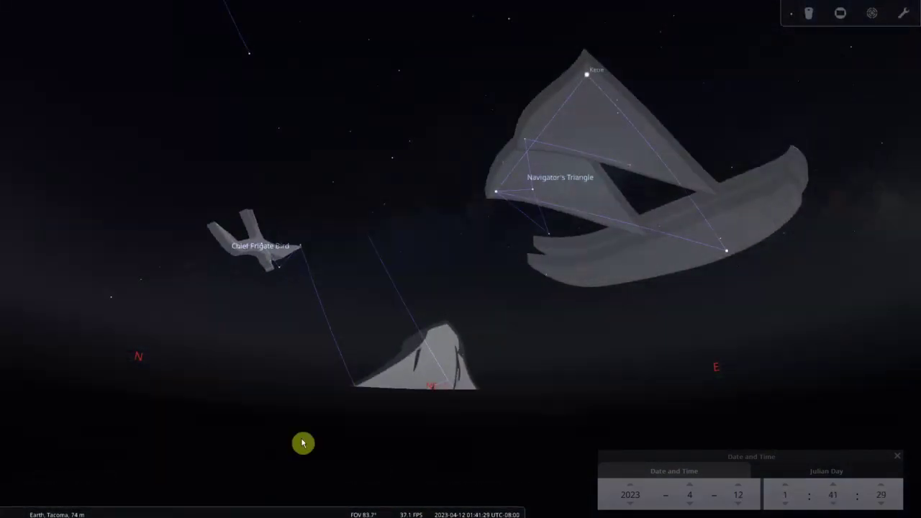
Switch the sky culture back to Modern in the View settings.
mouse_move(12, 404)
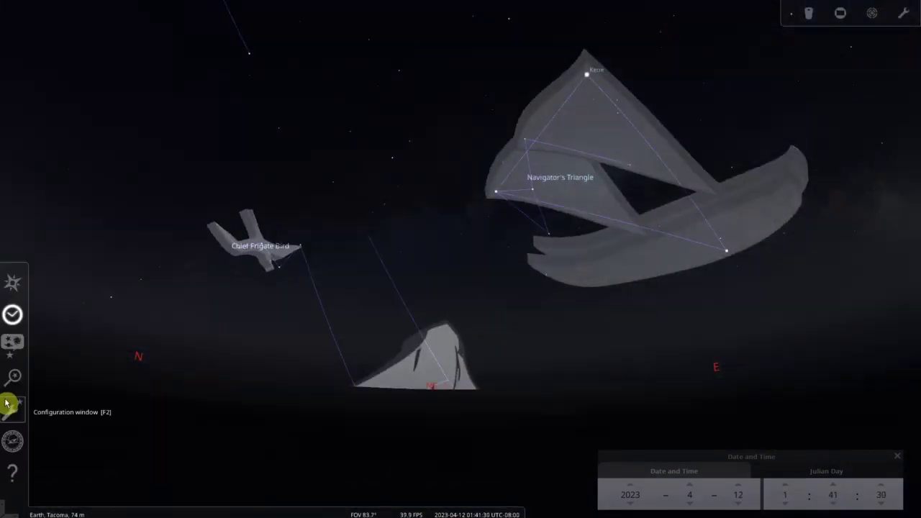
left_click(16, 348)
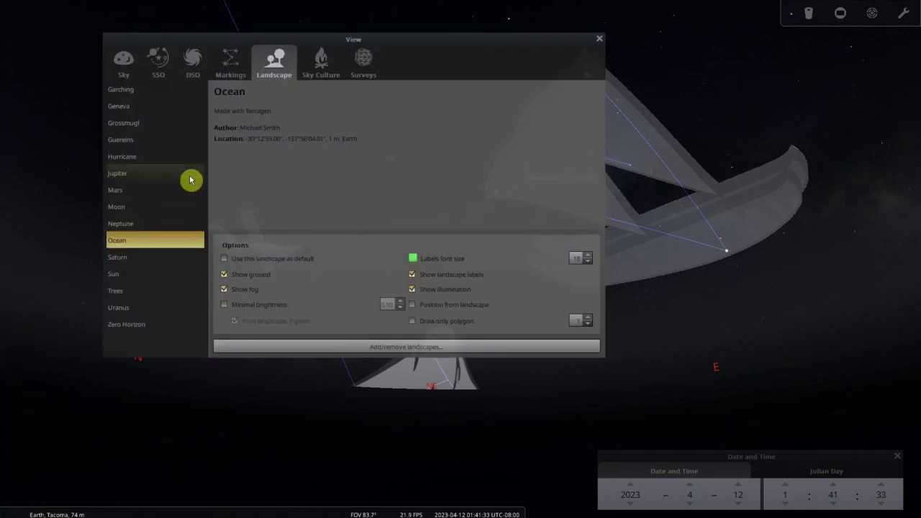
left_click(309, 68)
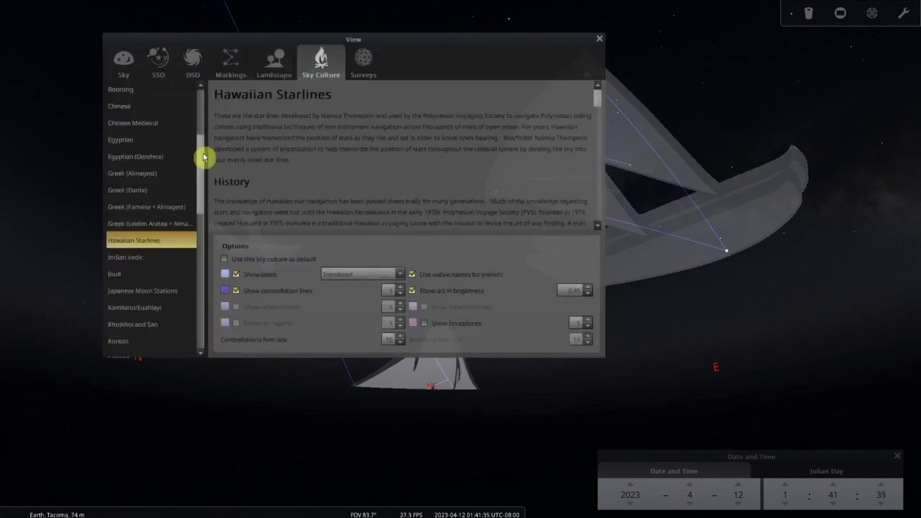
left_click_drag(204, 156, 199, 201)
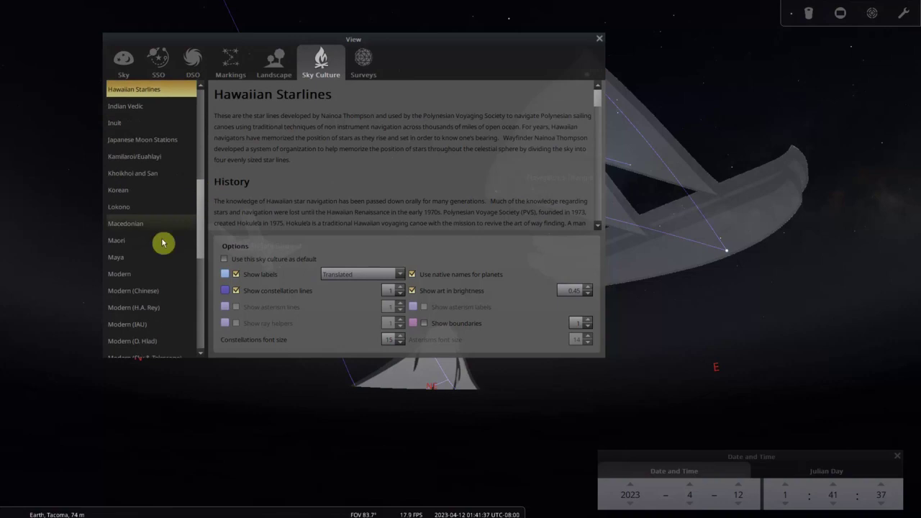
left_click(119, 274)
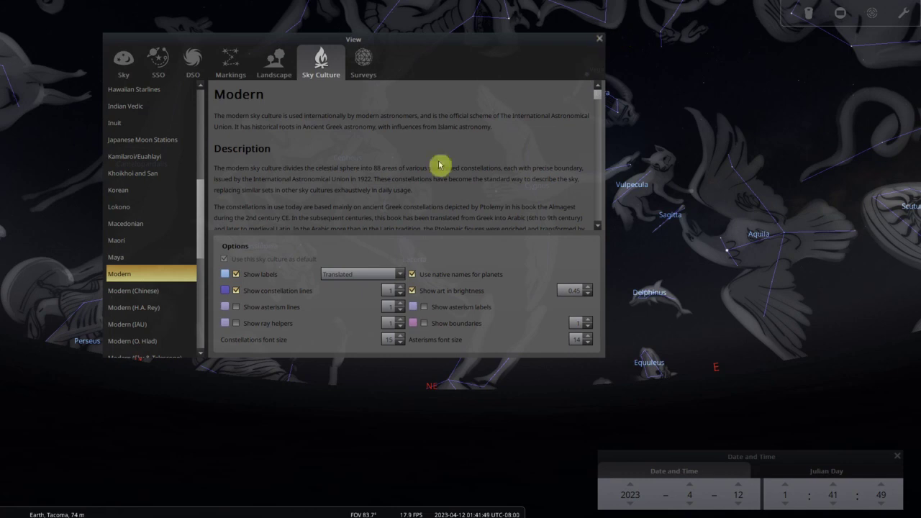
Turn on constellation boundaries and close the View window.
mouse_move(47, 511)
left_click(82, 510)
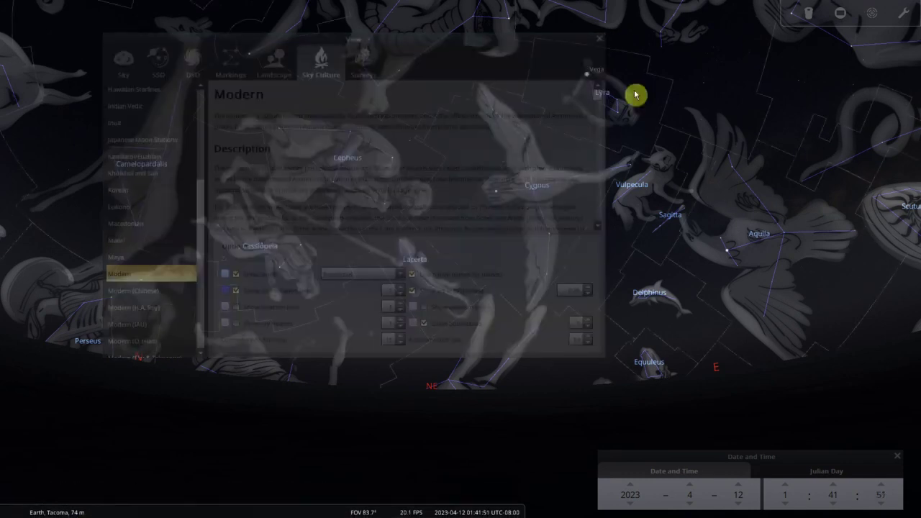
left_click(602, 42)
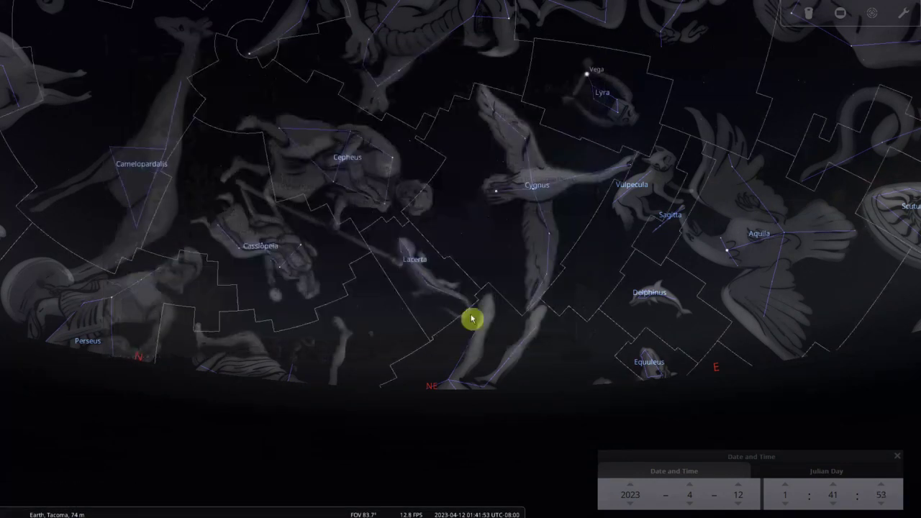